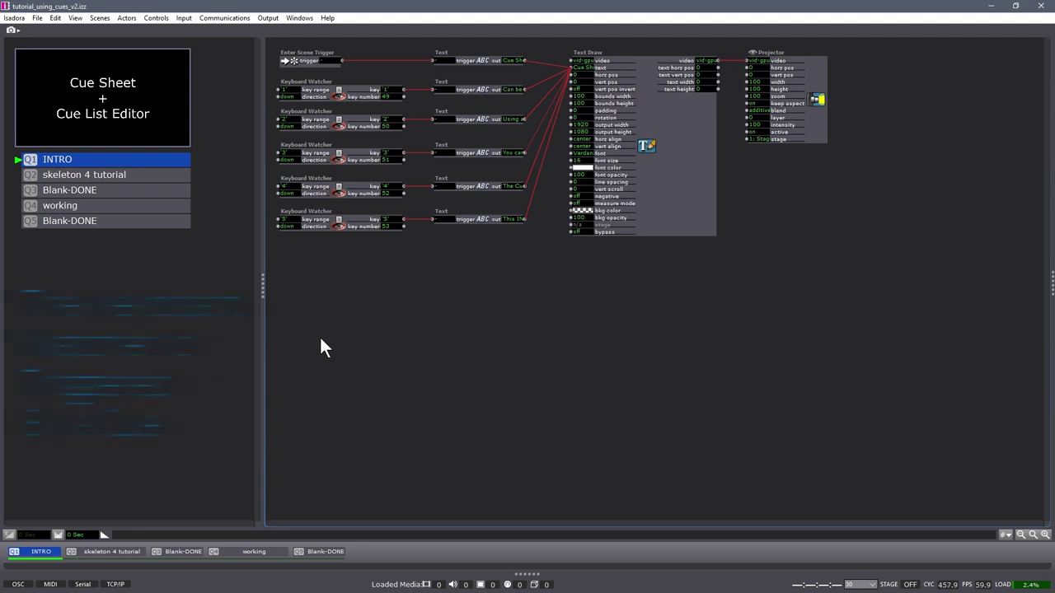
Fire keys 1 through 4 to step the INTRO stage text through its messages.
key(1)
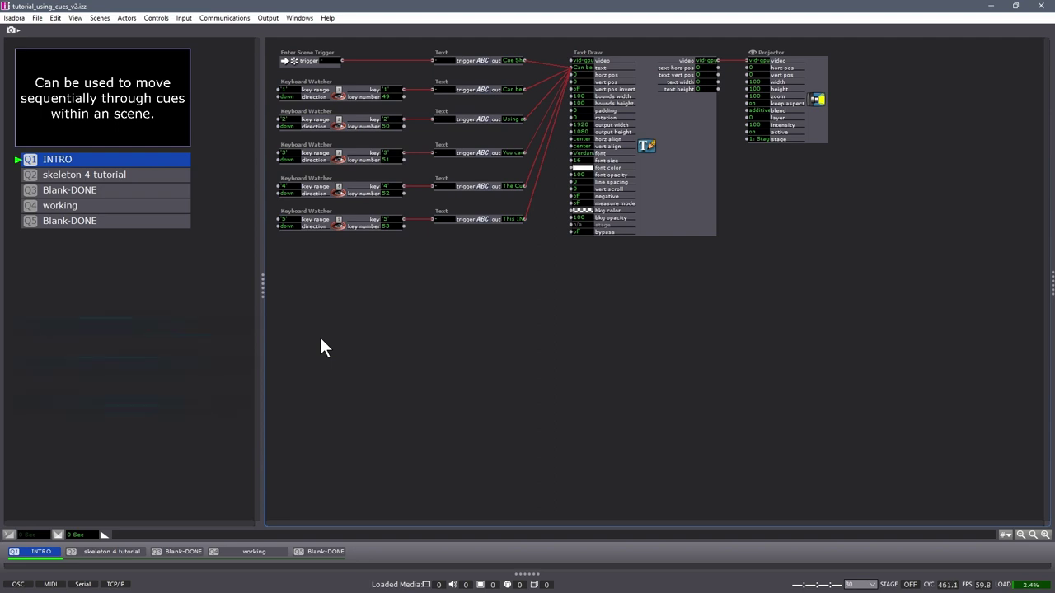
key(2)
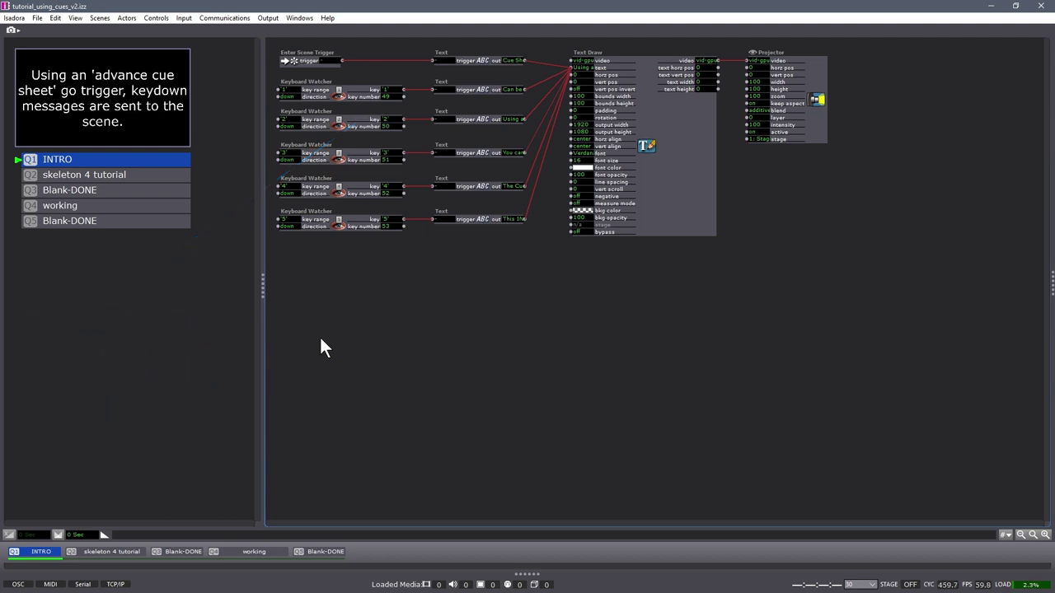
key(3)
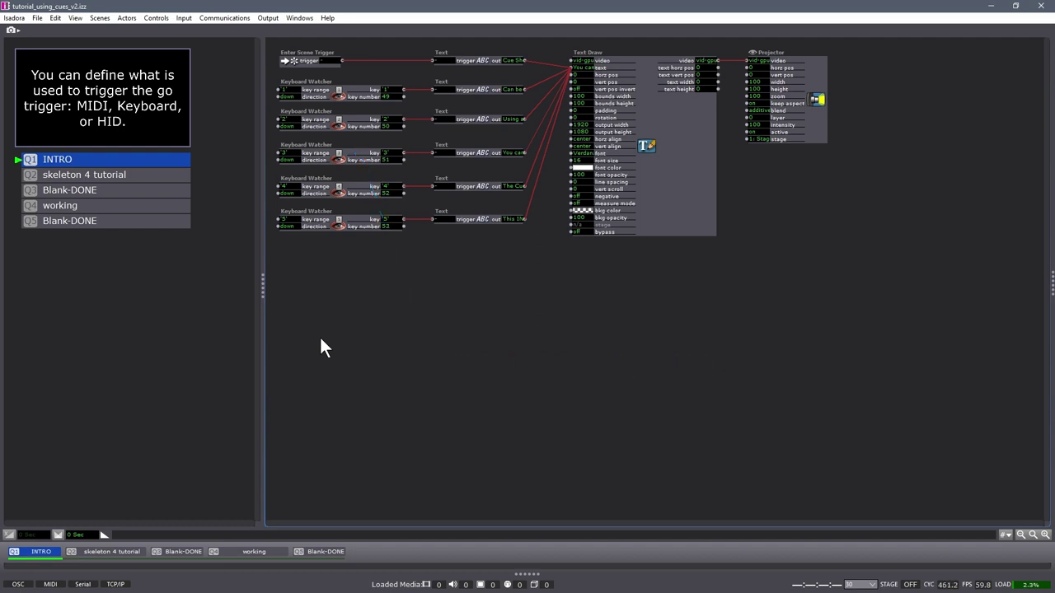
key(4)
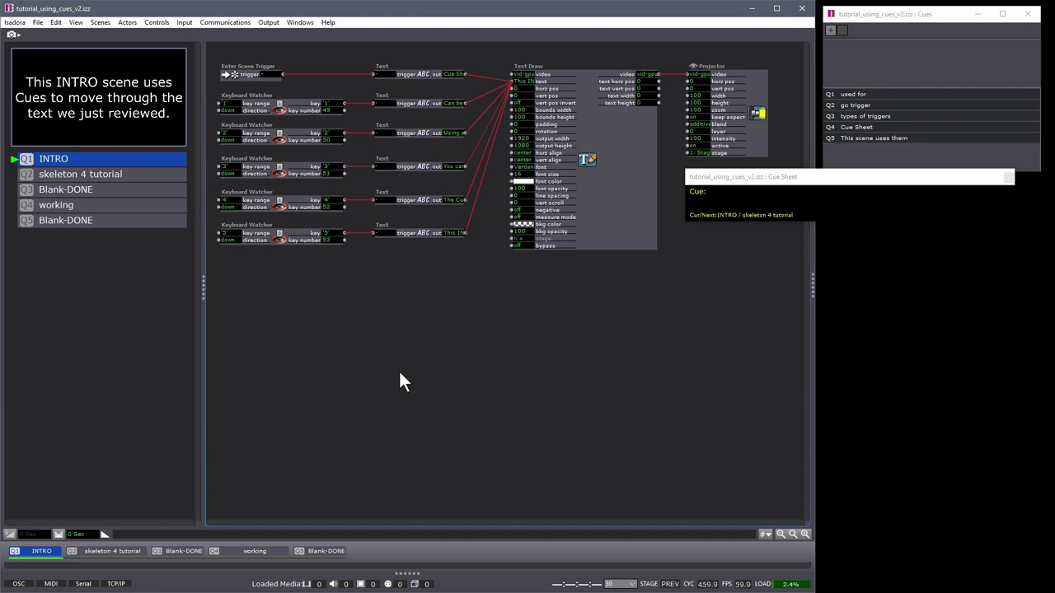
Arrange the Cue Sheet and Cues windows, then click through cues Q1–Q5 and back to Q1.
drag(783, 180, 782, 210)
drag(862, 12, 866, 20)
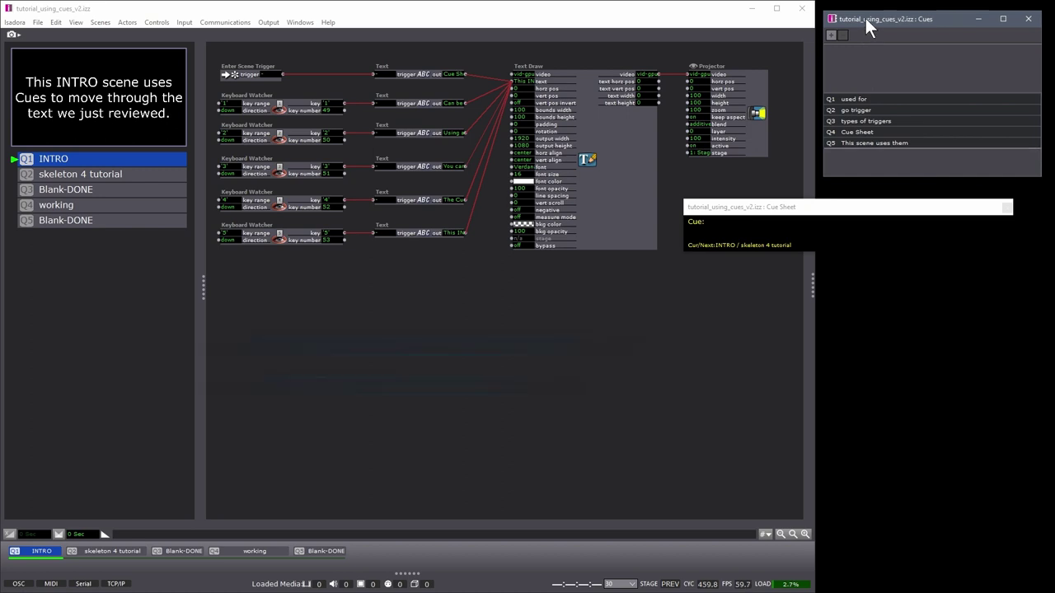
click(851, 100)
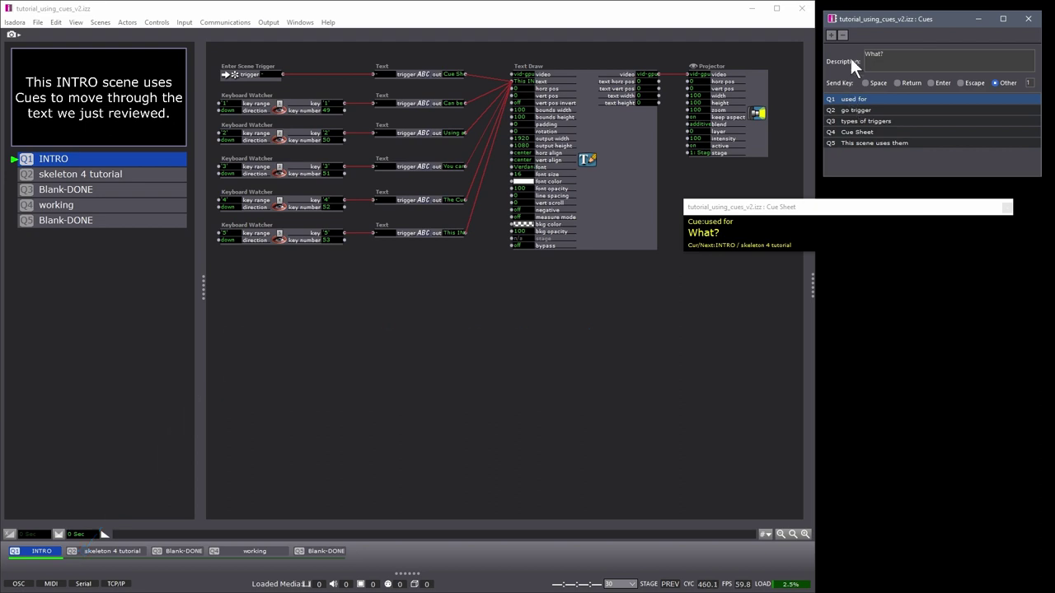
click(851, 110)
click(851, 122)
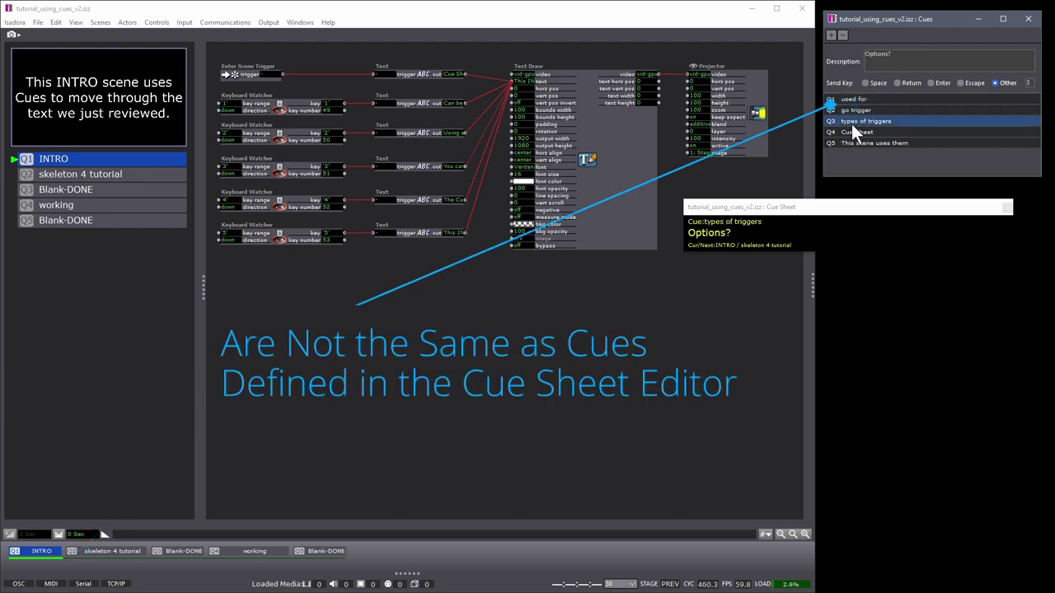
click(850, 131)
click(850, 142)
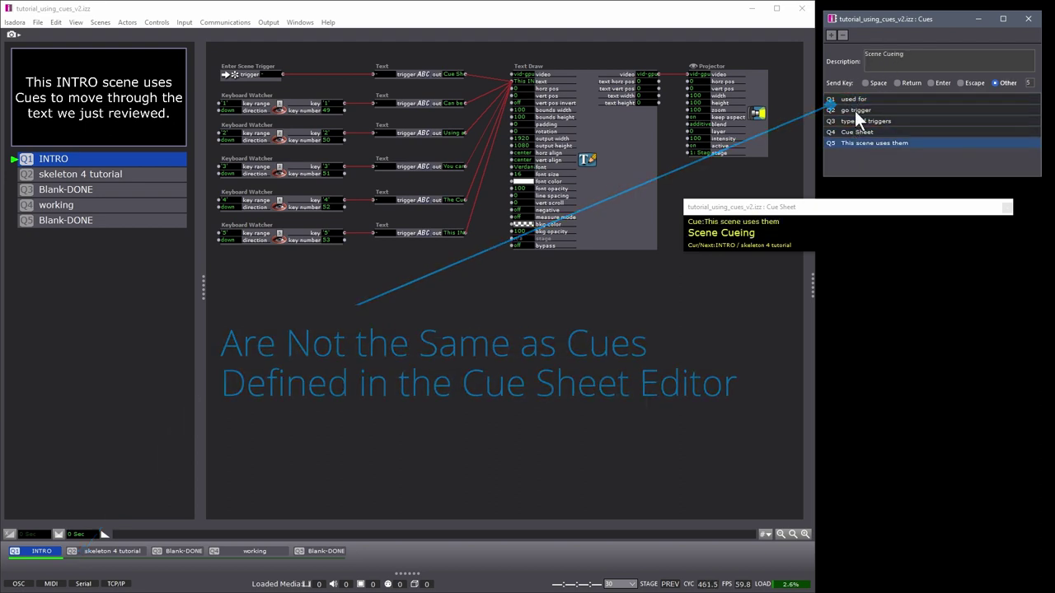
click(856, 100)
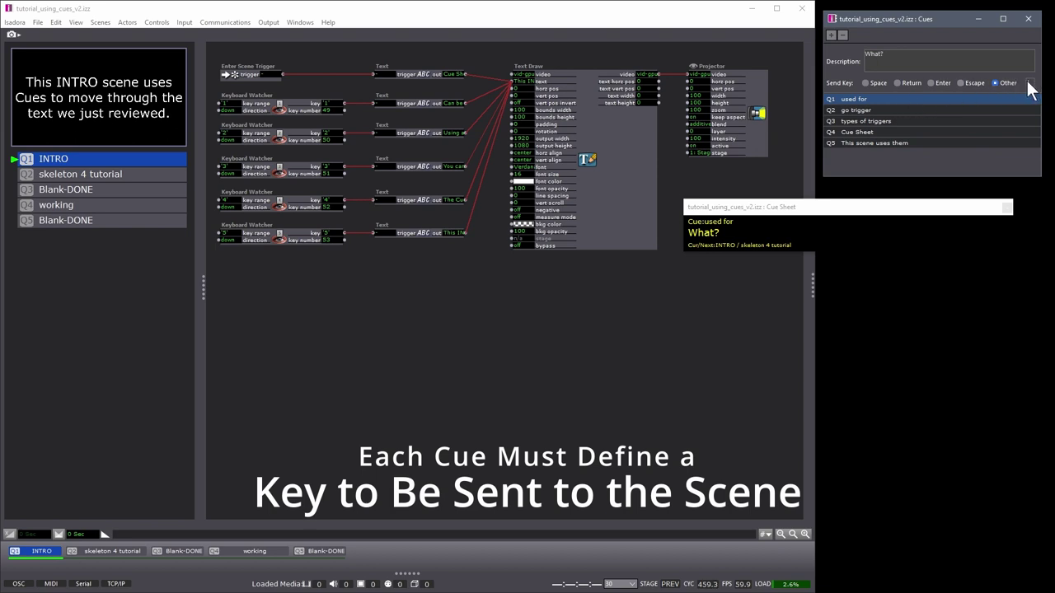
Review the go trigger, types of triggers, Cue Sheet and This scene uses them cue settings.
click(876, 112)
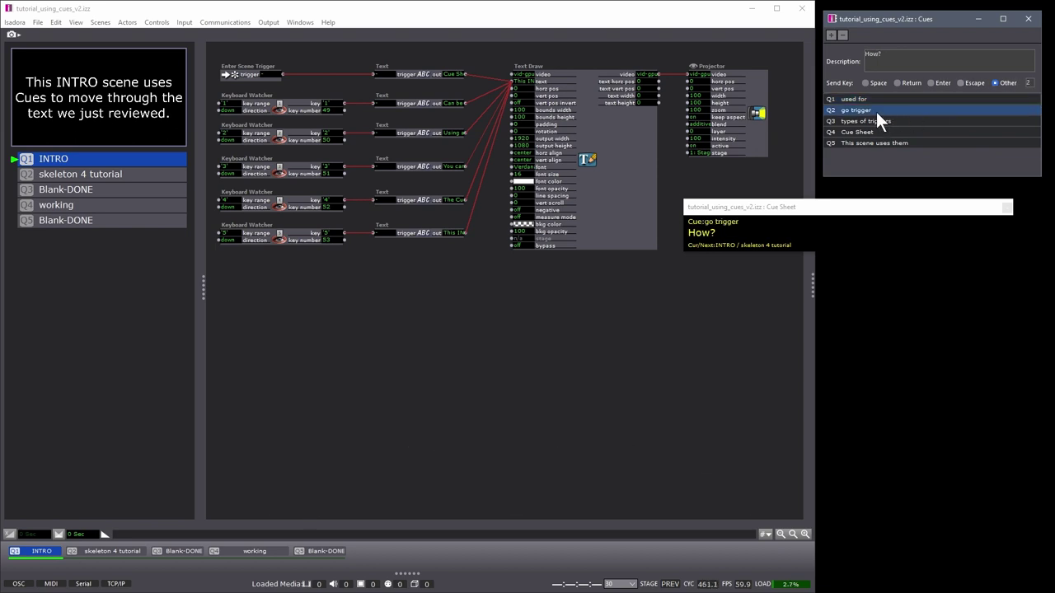
click(877, 121)
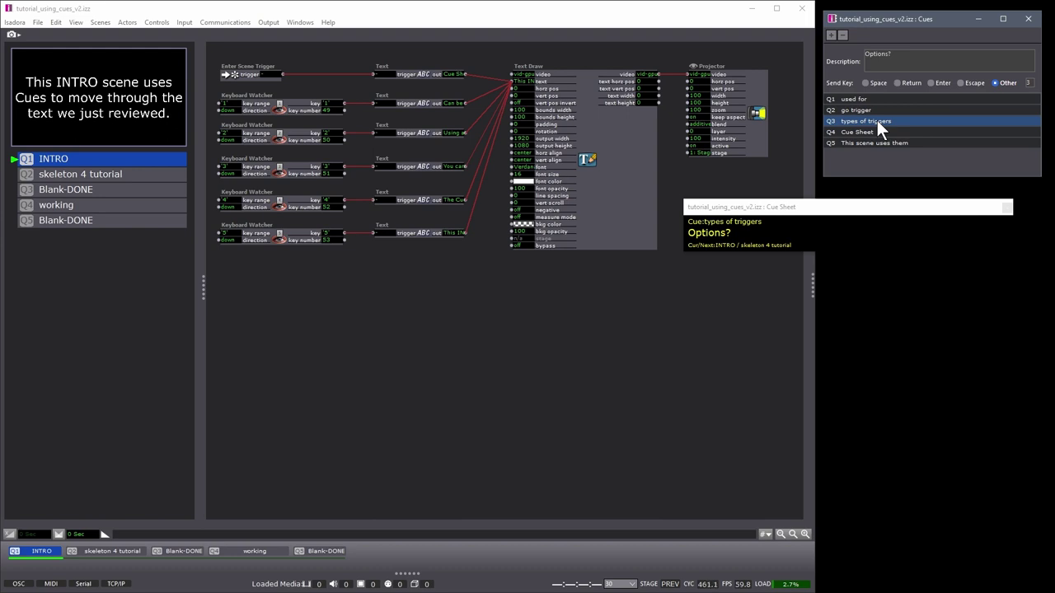
click(874, 132)
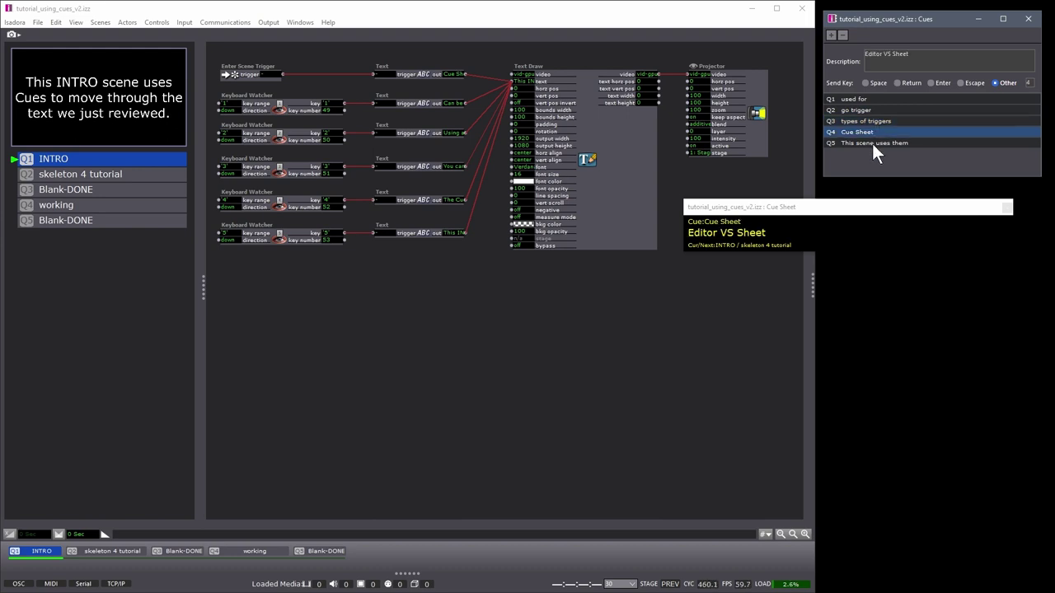
click(872, 144)
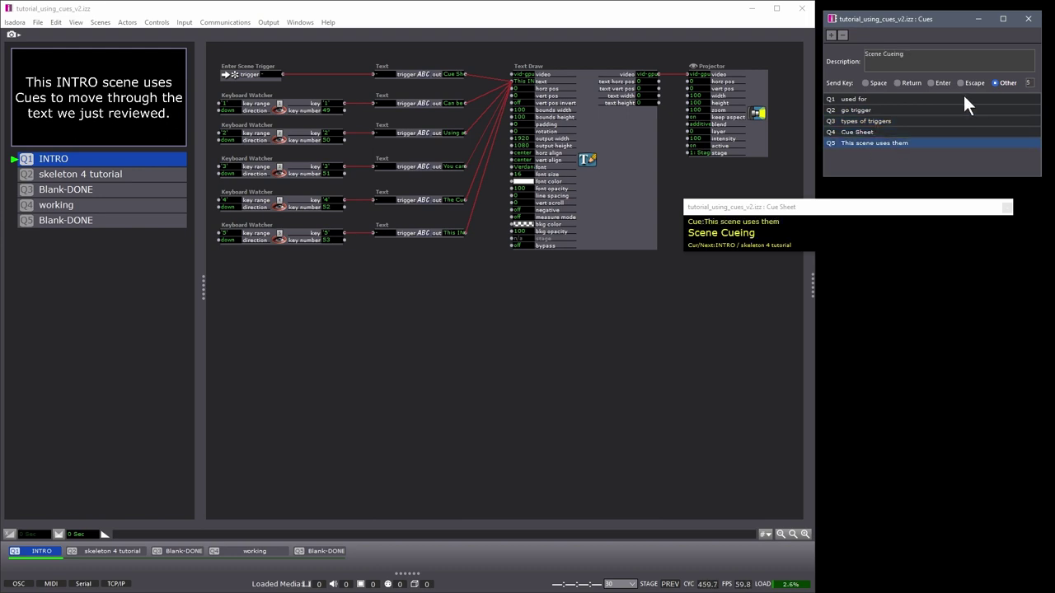
Return to the patch, selecting and then deselecting the first Keyboard Watcher.
click(624, 267)
click(251, 107)
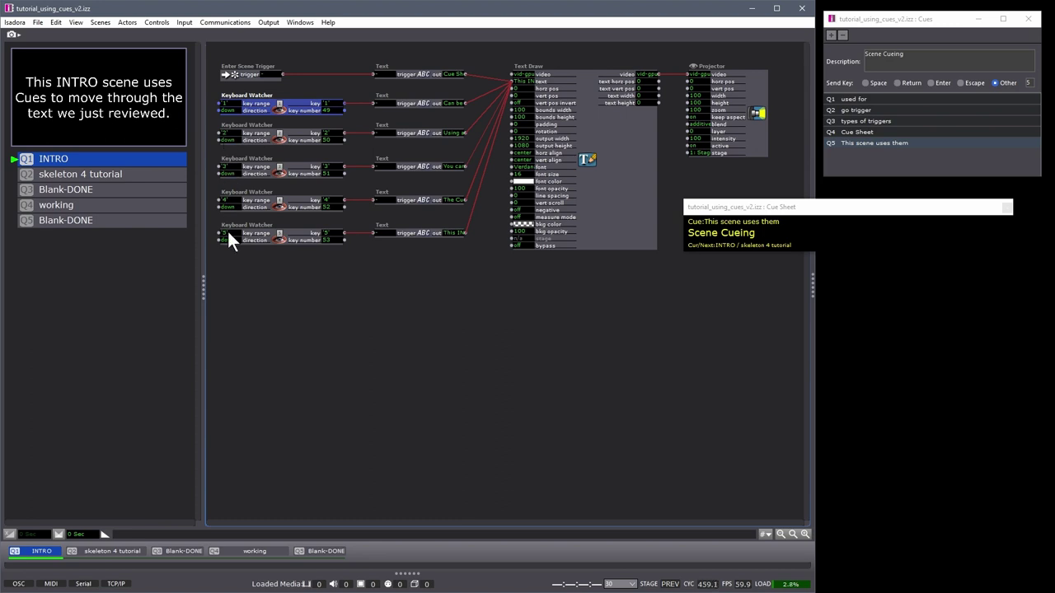
click(253, 293)
Leave and re-enter the INTRO scene, then fire the go trigger twice to reach types of triggers.
click(368, 549)
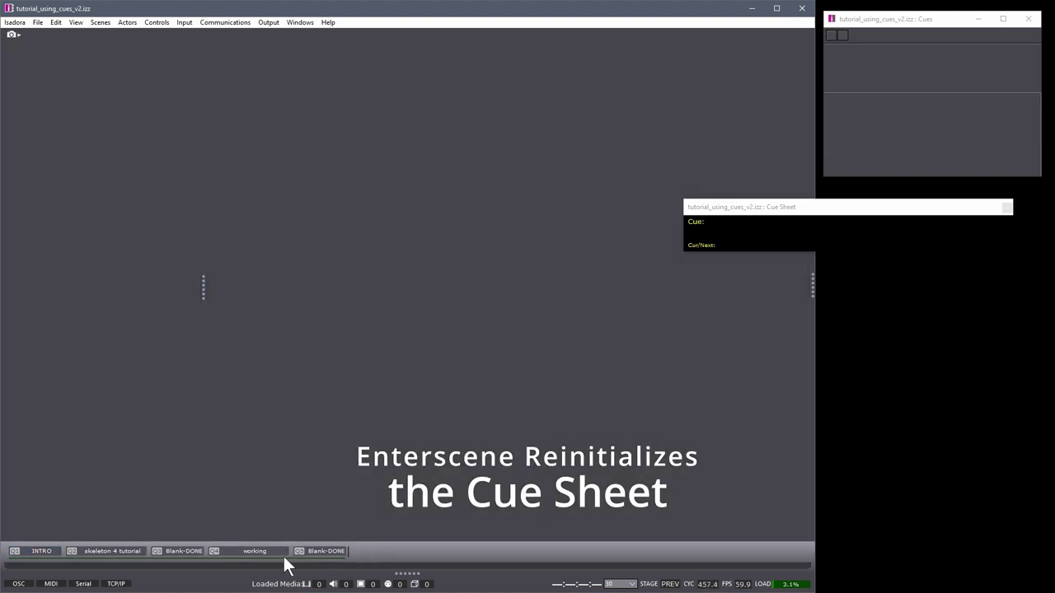
click(33, 551)
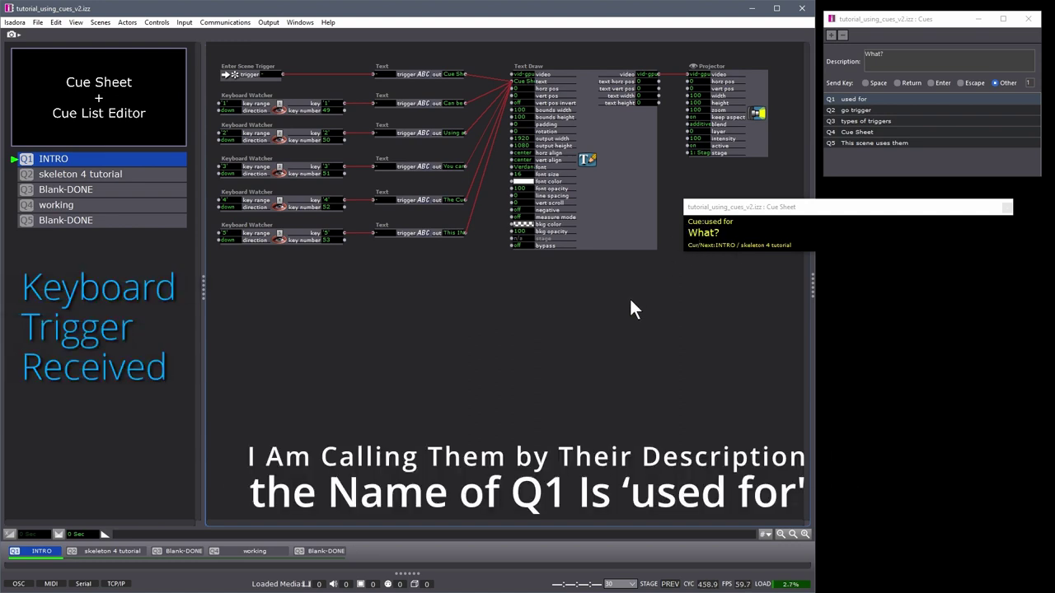
key(space)
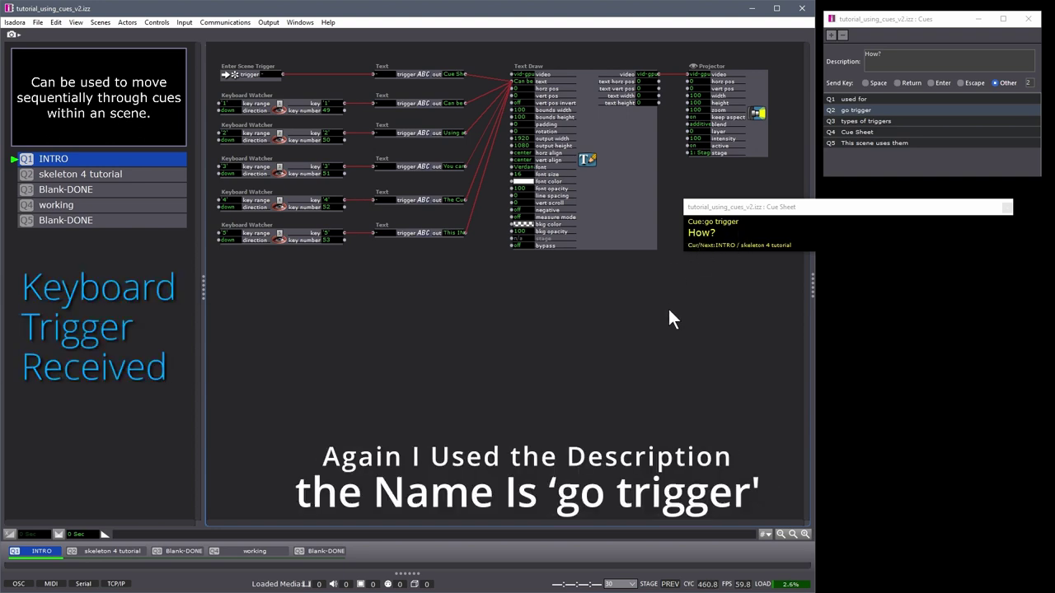
key(space)
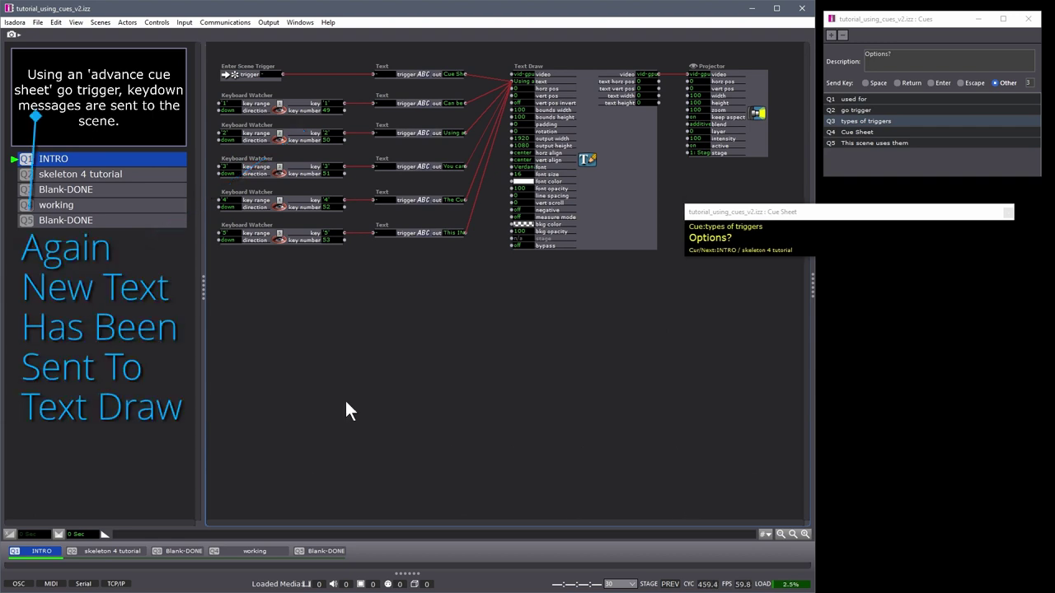
Set the keyboard go trigger's Direction to Advance Cue Sheet via Scenes > Edit Go Triggers.
click(99, 23)
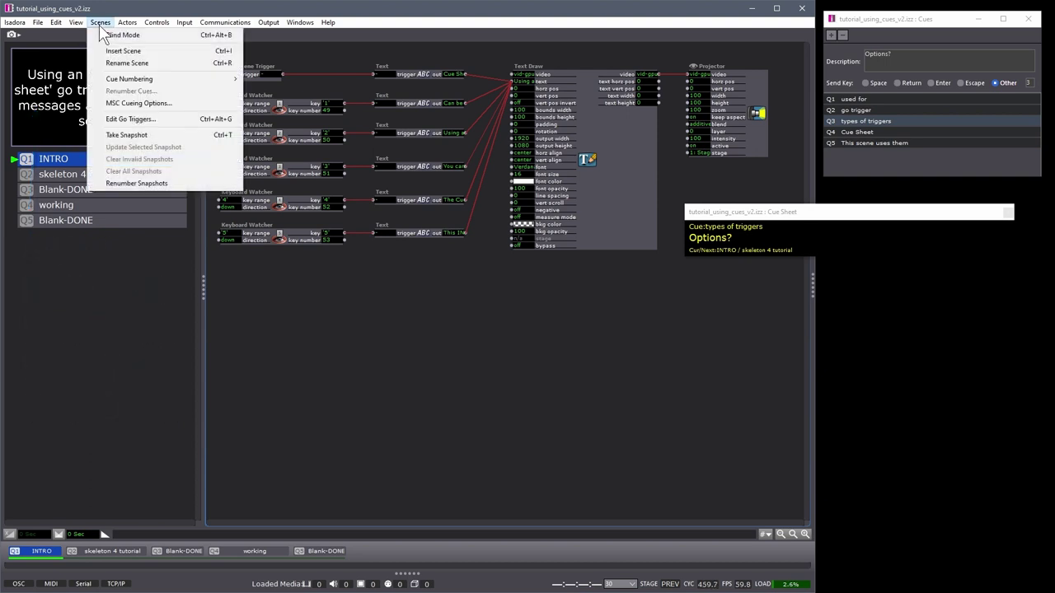
click(97, 119)
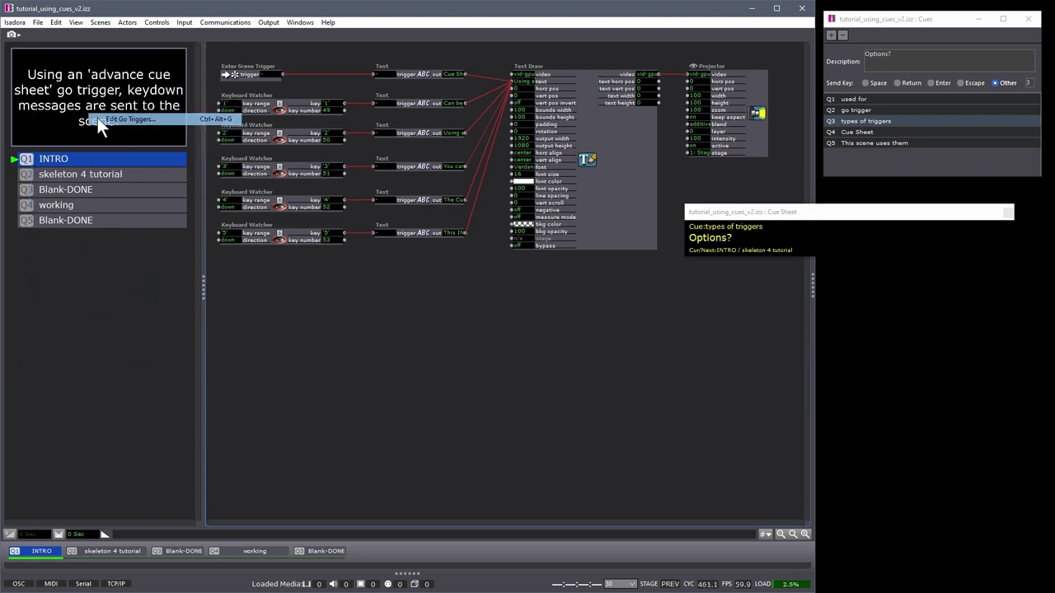
drag(299, 151, 343, 94)
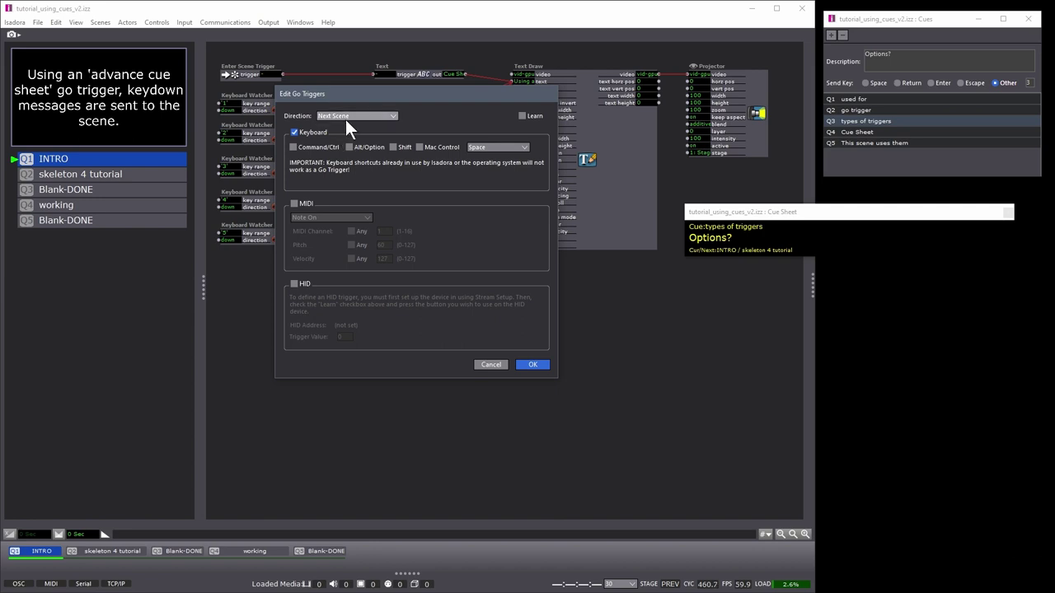
click(344, 117)
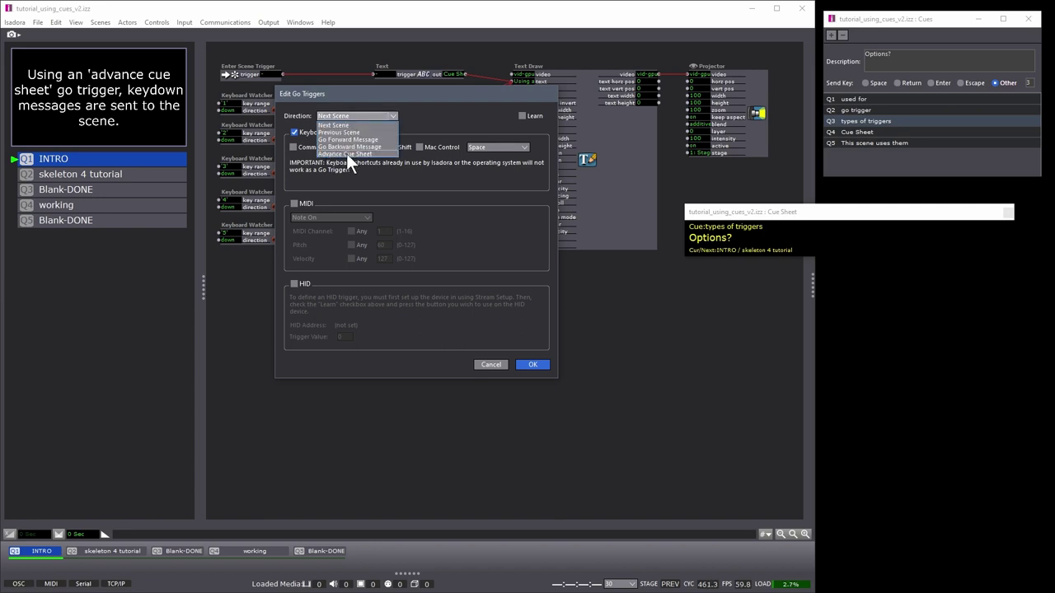
click(346, 153)
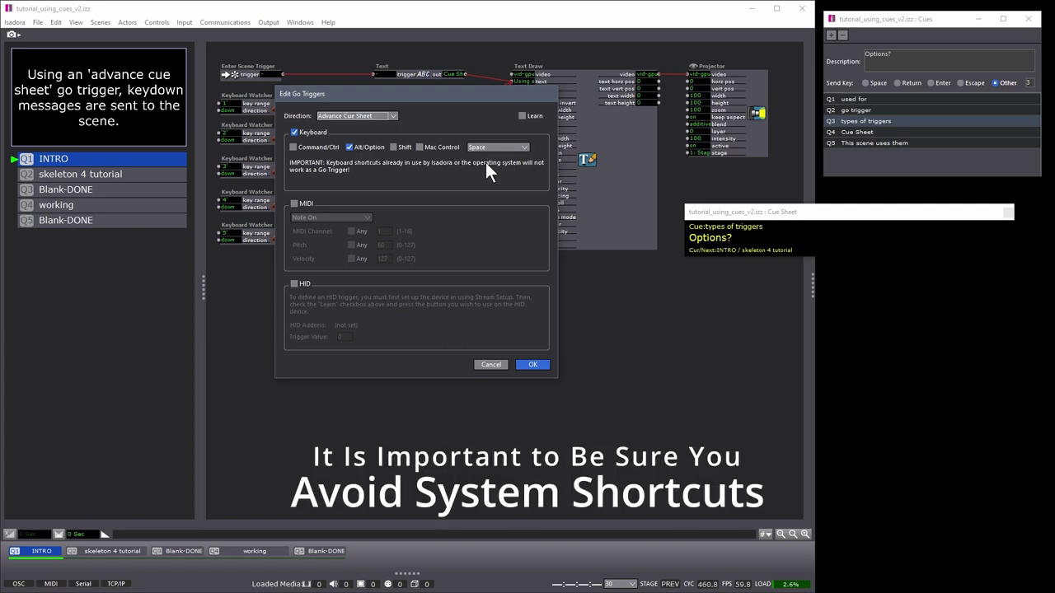
click(535, 364)
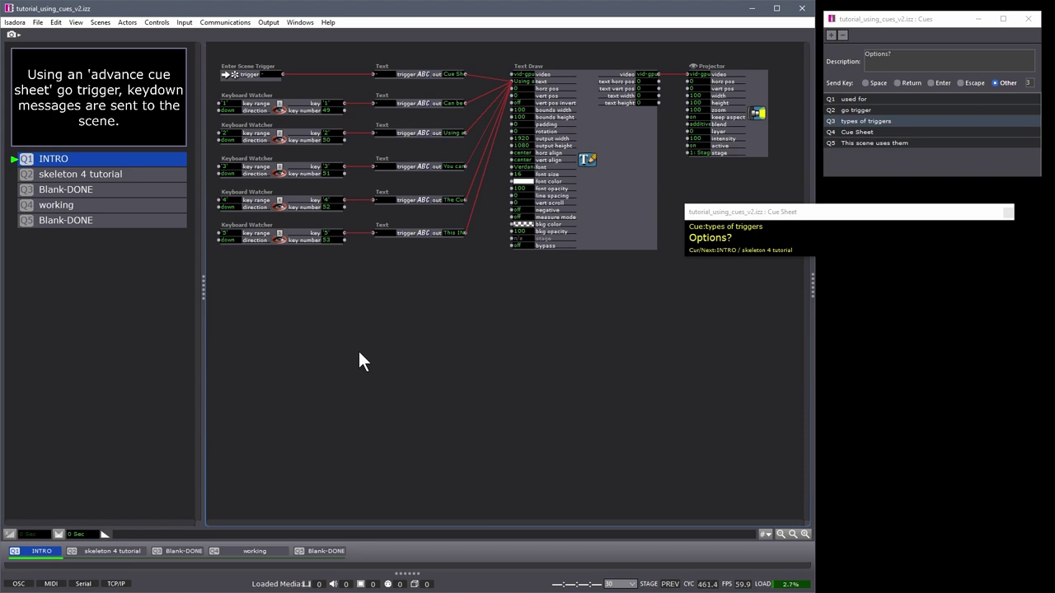
Fire the go trigger four times to play Q4 and Q5, then jump to skeleton 4 tutorial.
key(space)
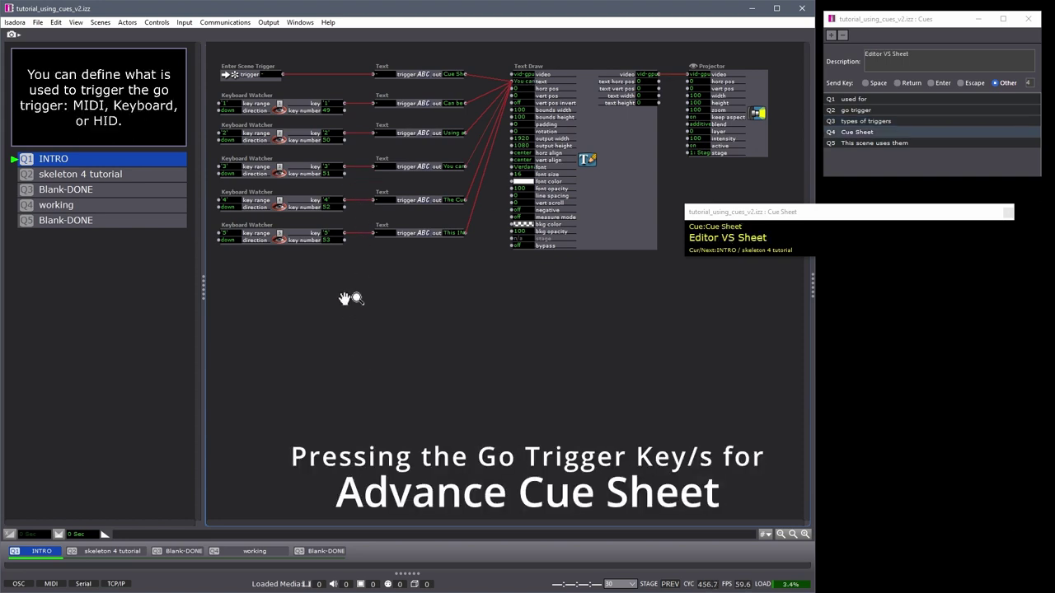
key(space)
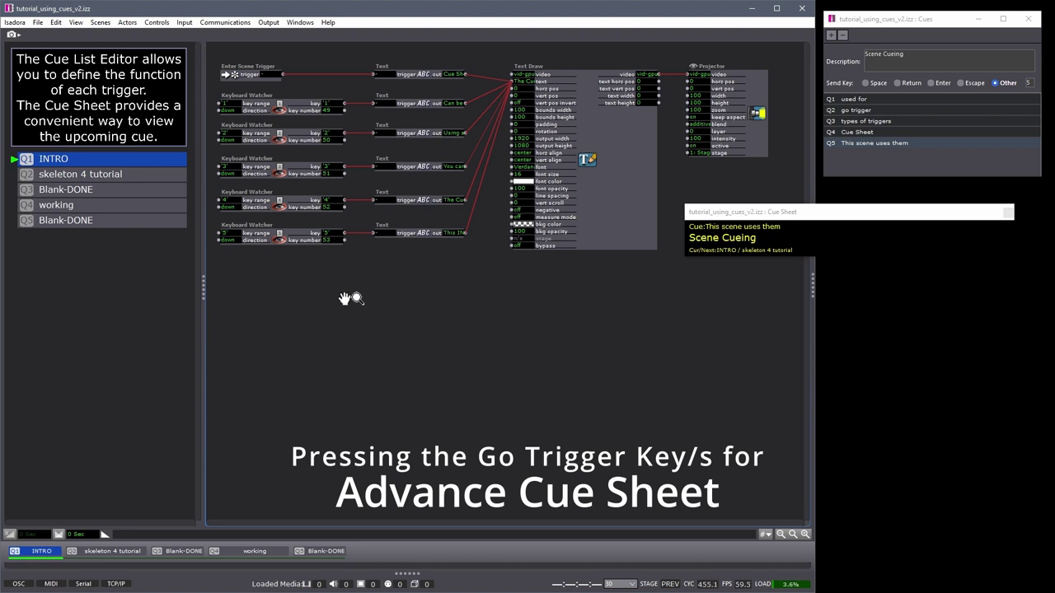
key(space)
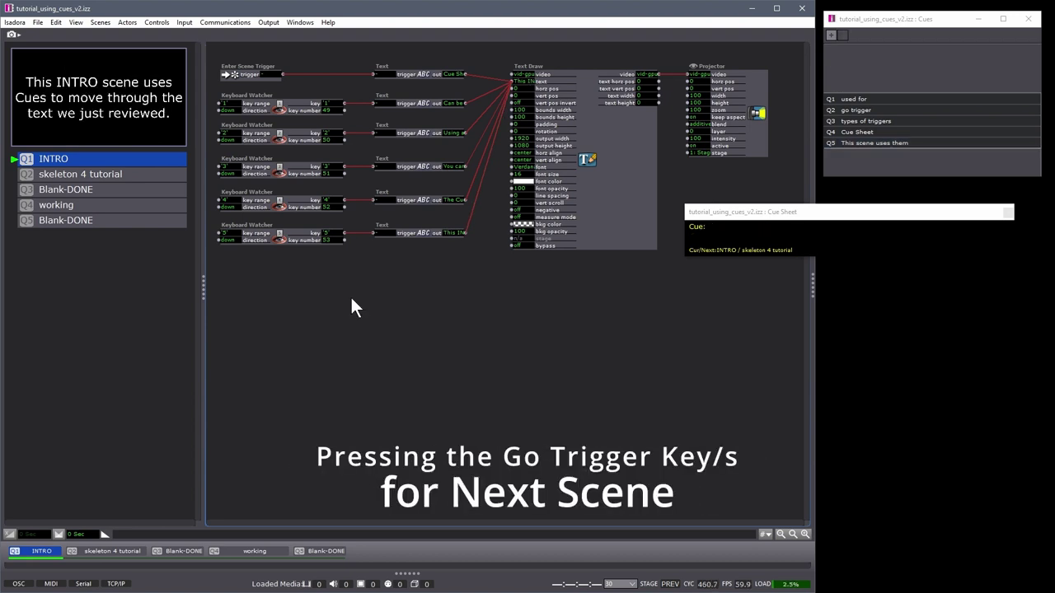
key(space)
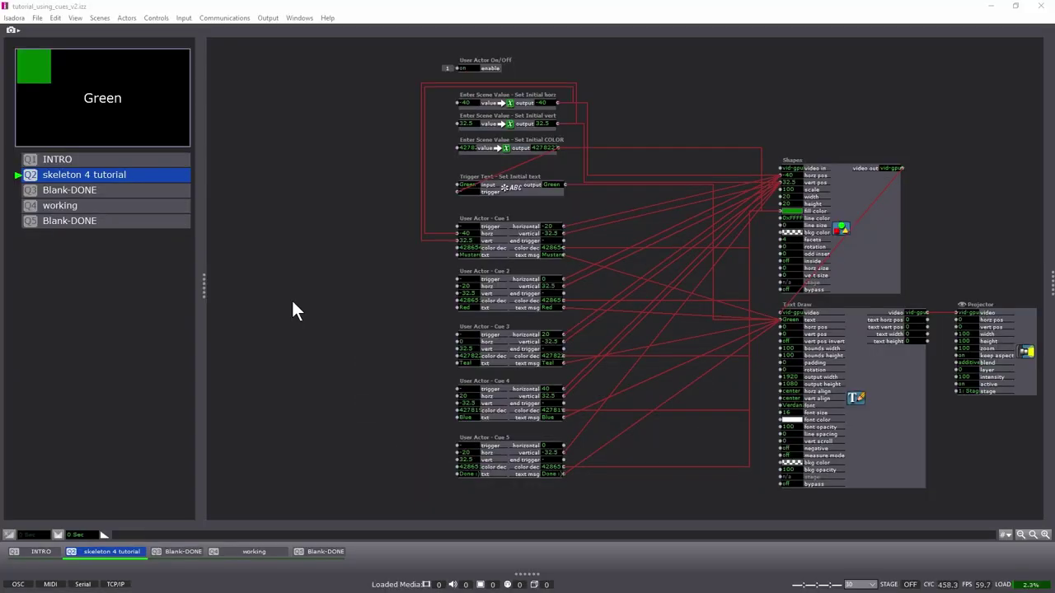
Trigger Cues 1, 2, 3 and 5 in turn so the stage ends on 'Done :)'.
click(295, 266)
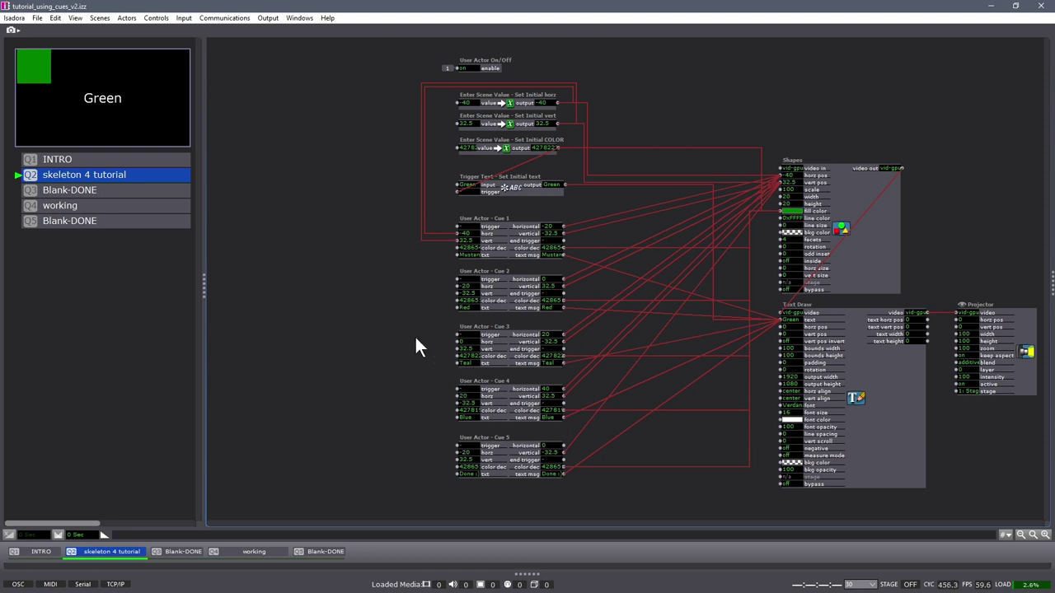
click(464, 226)
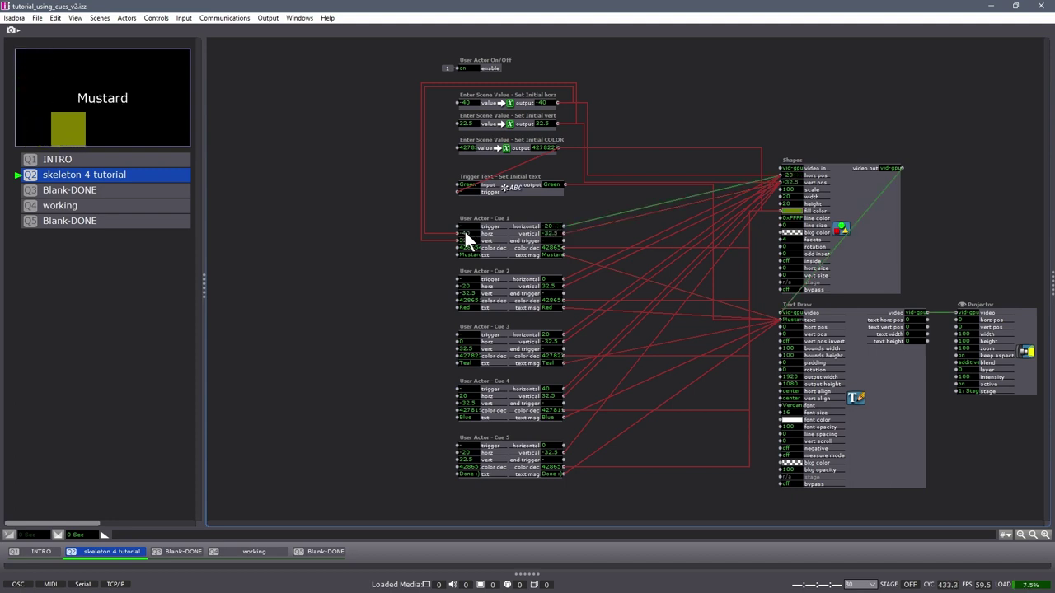
click(467, 278)
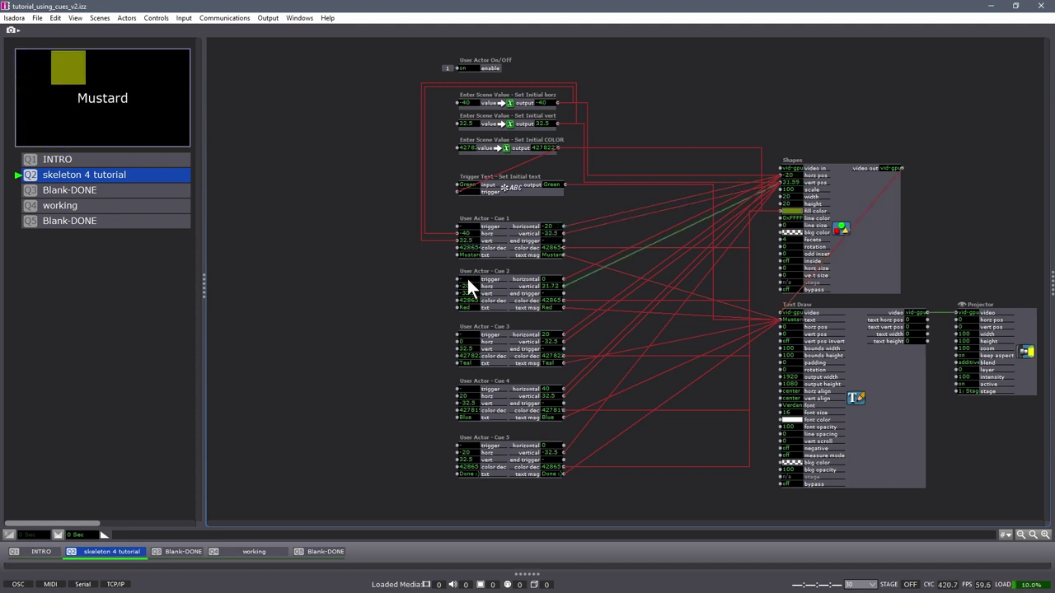
click(464, 334)
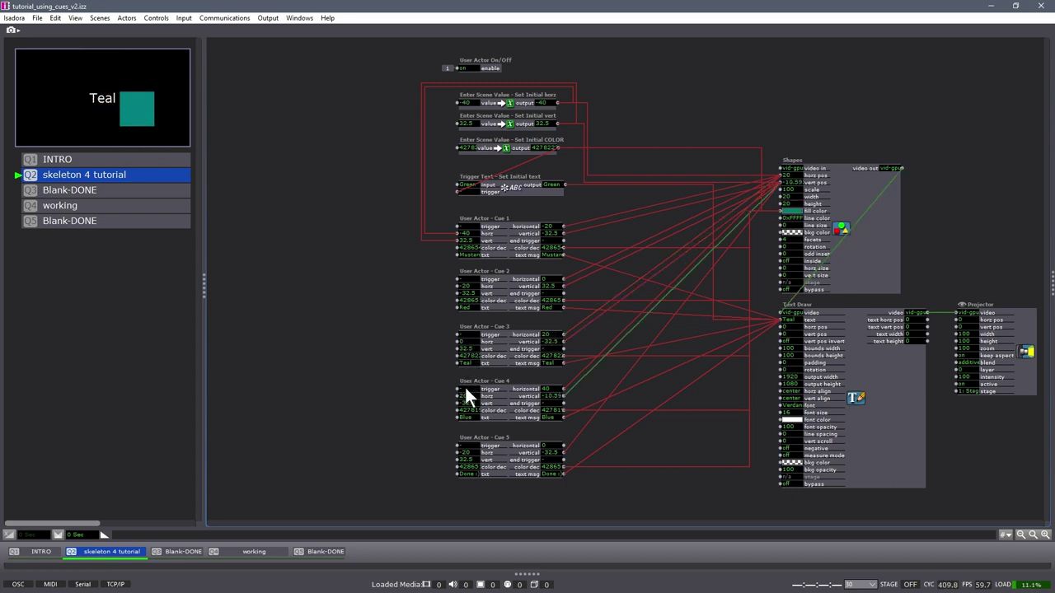
click(464, 448)
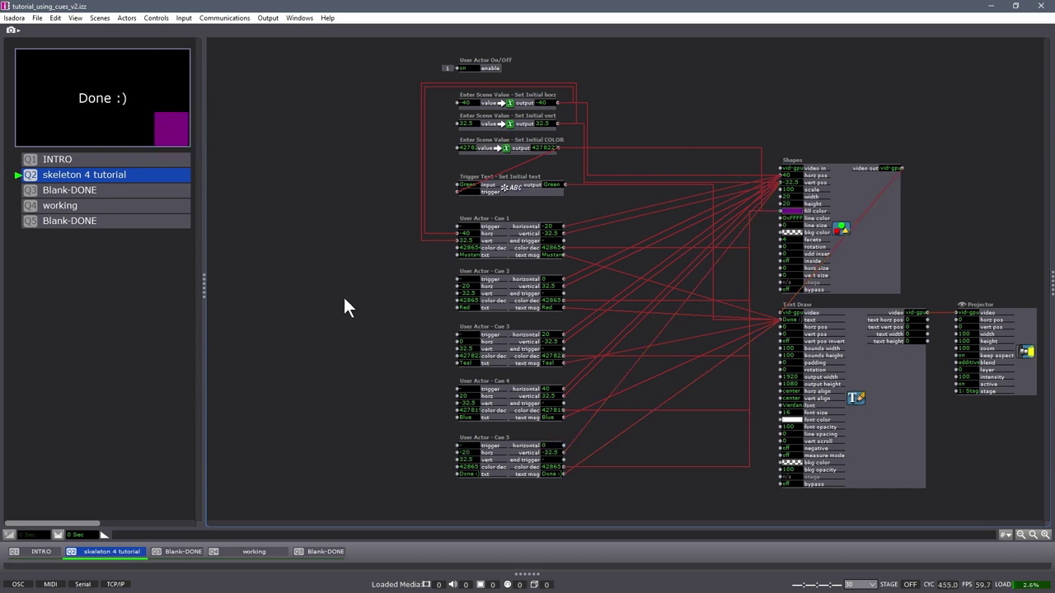
Add a Keyboard Watcher from the 'key' actor search and place it left of the cue actors.
double_click(281, 289)
text(key)
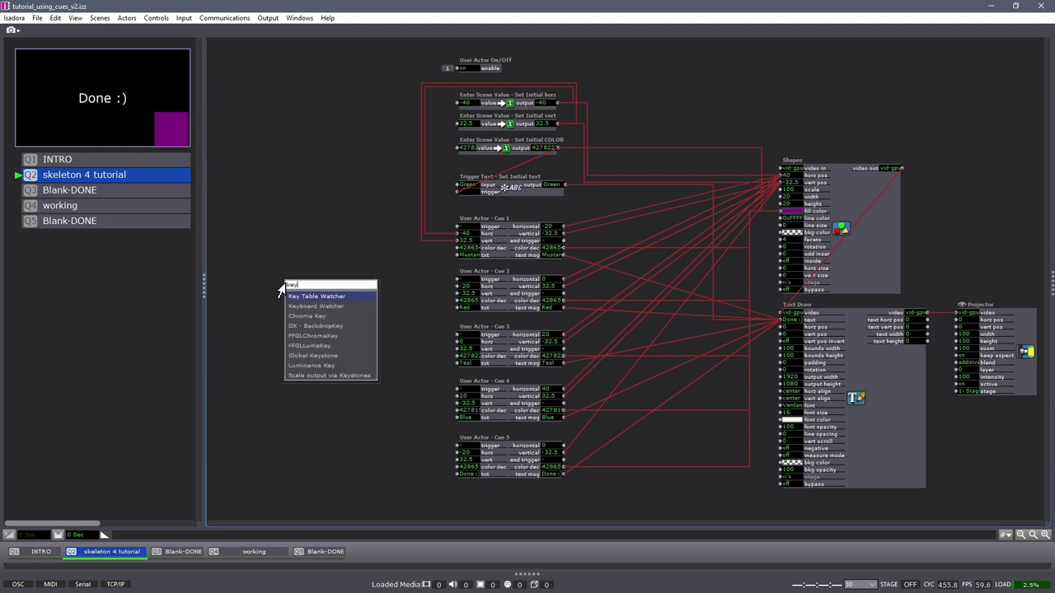
click(300, 306)
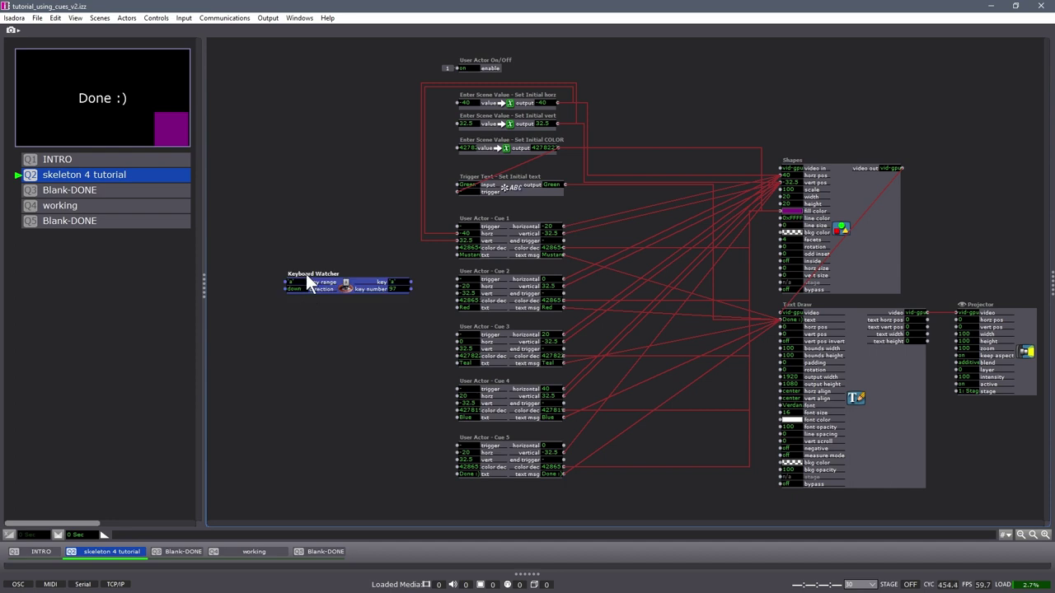
drag(310, 276, 261, 381)
Duplicate the Keyboard Watcher, stack the copies below, and set a watcher's key to c.
key(ctrl+d)
key(ctrl+d)
key(ctrl+d)
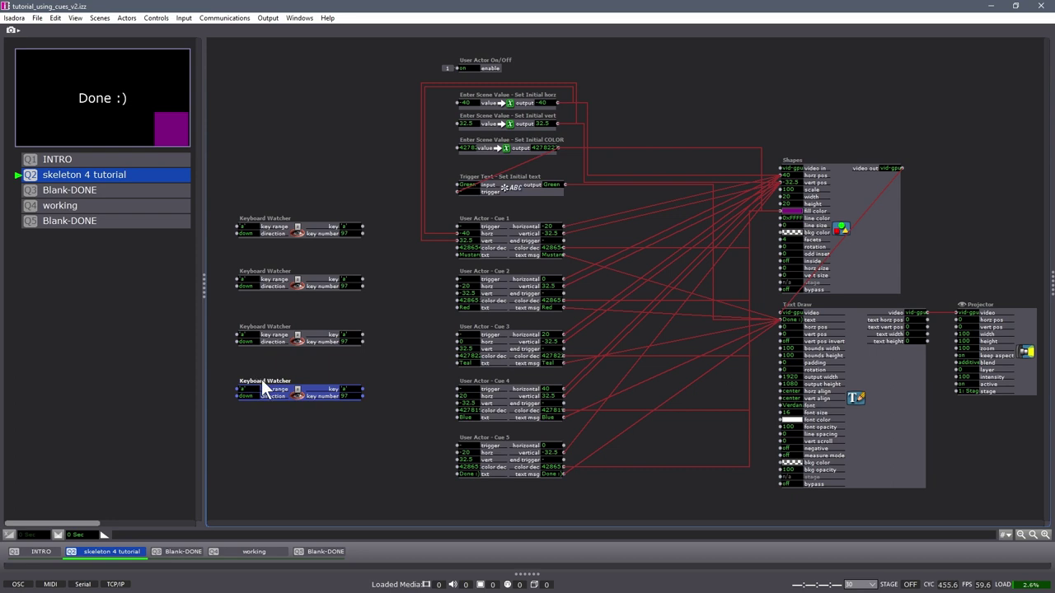
key(ctrl+d)
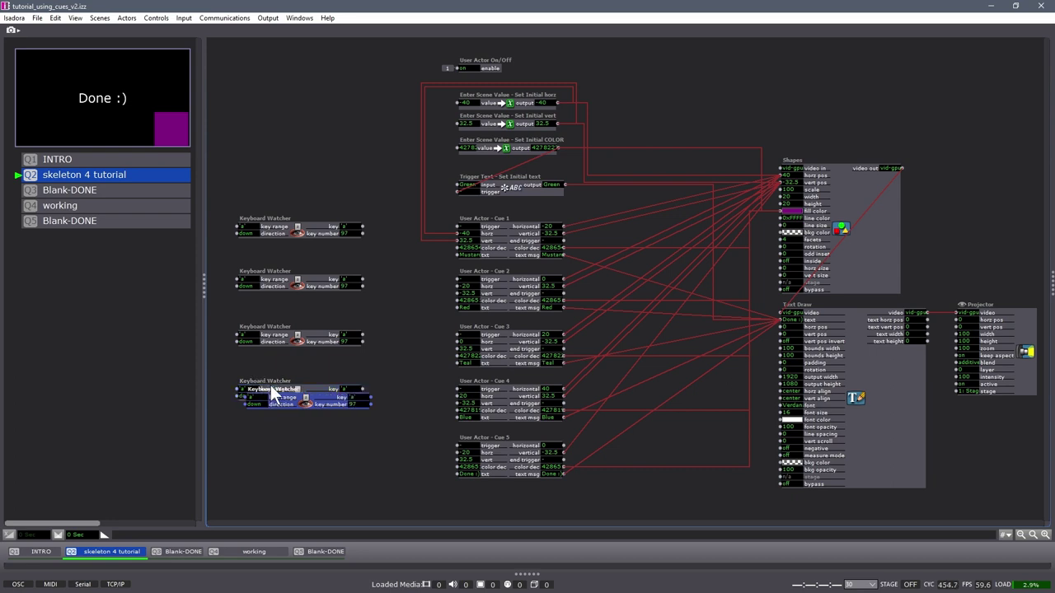
drag(270, 385, 262, 435)
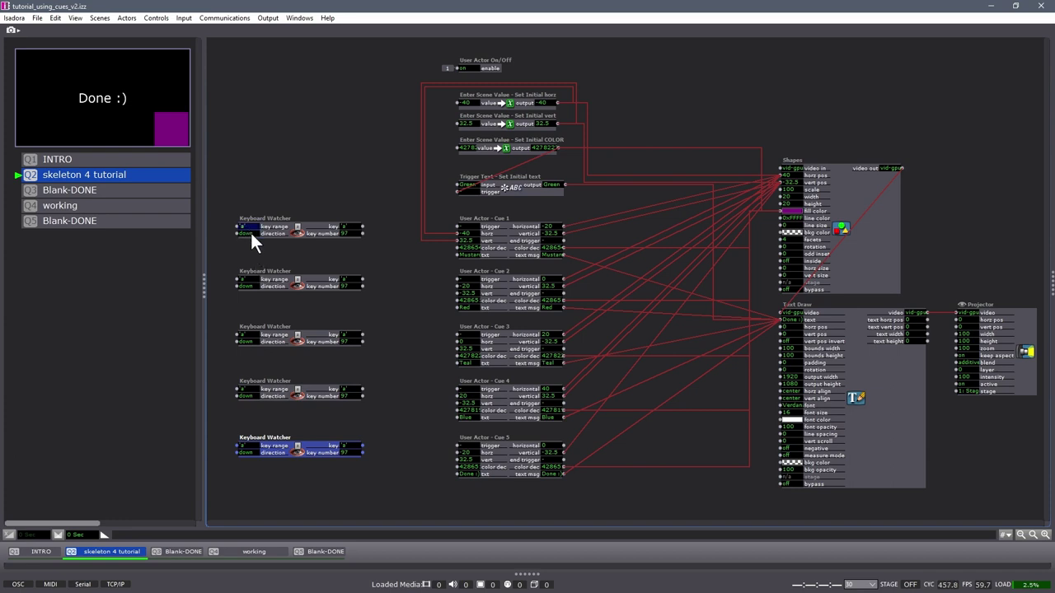
mouse_move(251, 231)
text(c)
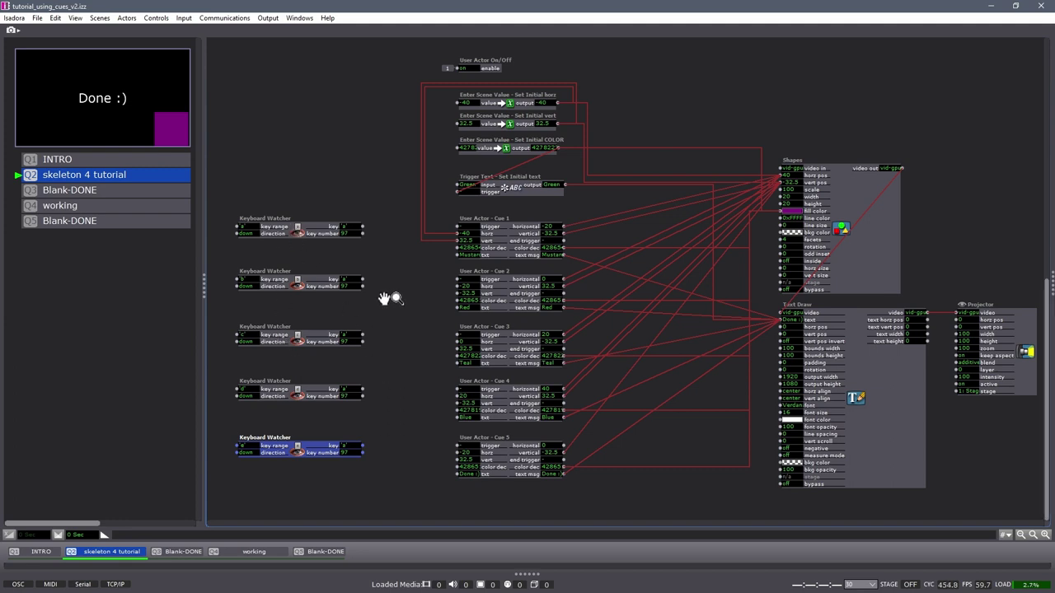
Duplicate the last Keyboard Watcher to make a sixth one below the others.
scroll(387, 299, down, 3)
key(ctrl+d)
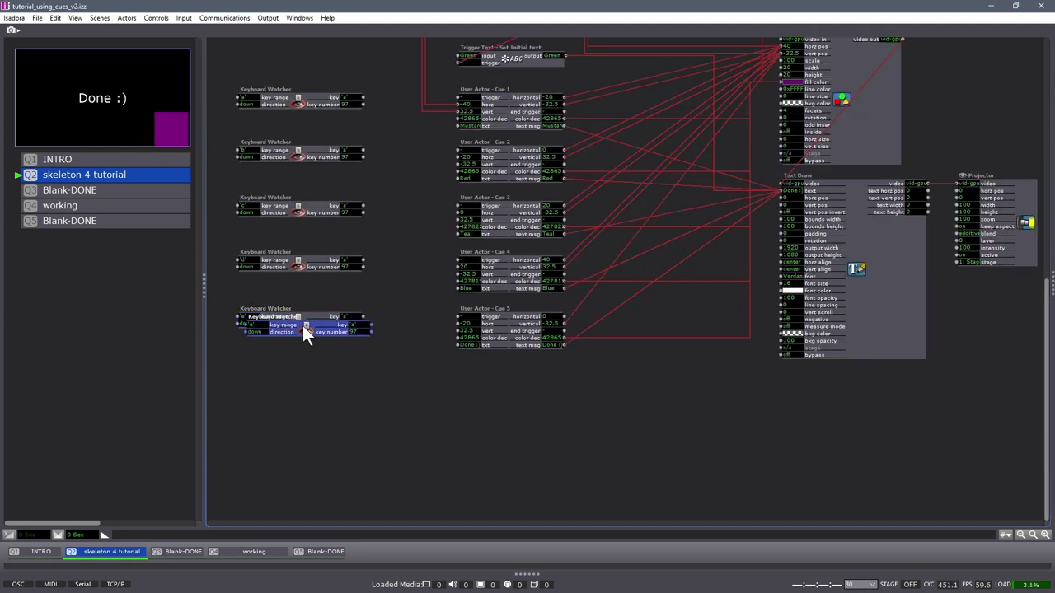
drag(289, 323, 311, 388)
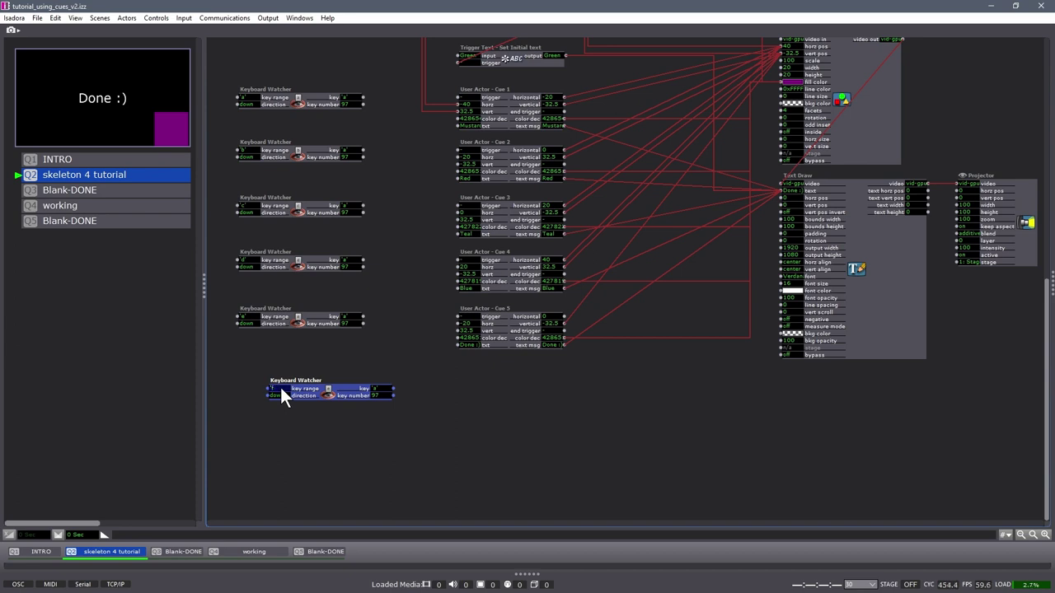
Add a Jump actor, wire the sixth watcher's key output to its trigger, and set fade to 4 Sec.
double_click(454, 407)
text(jump)
key(Return)
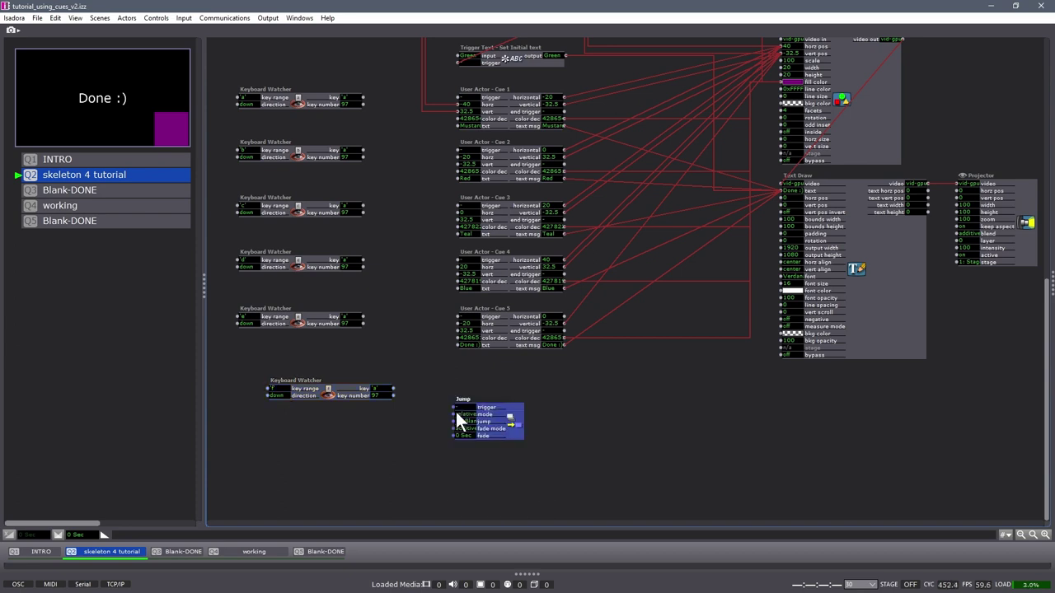
drag(393, 388, 554, 417)
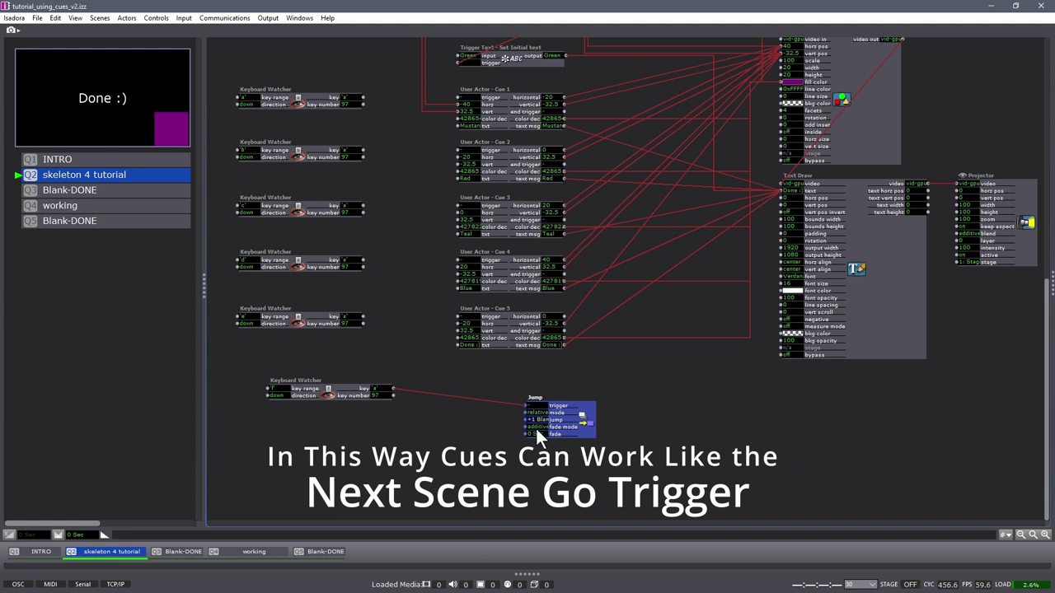
drag(536, 433, 492, 463)
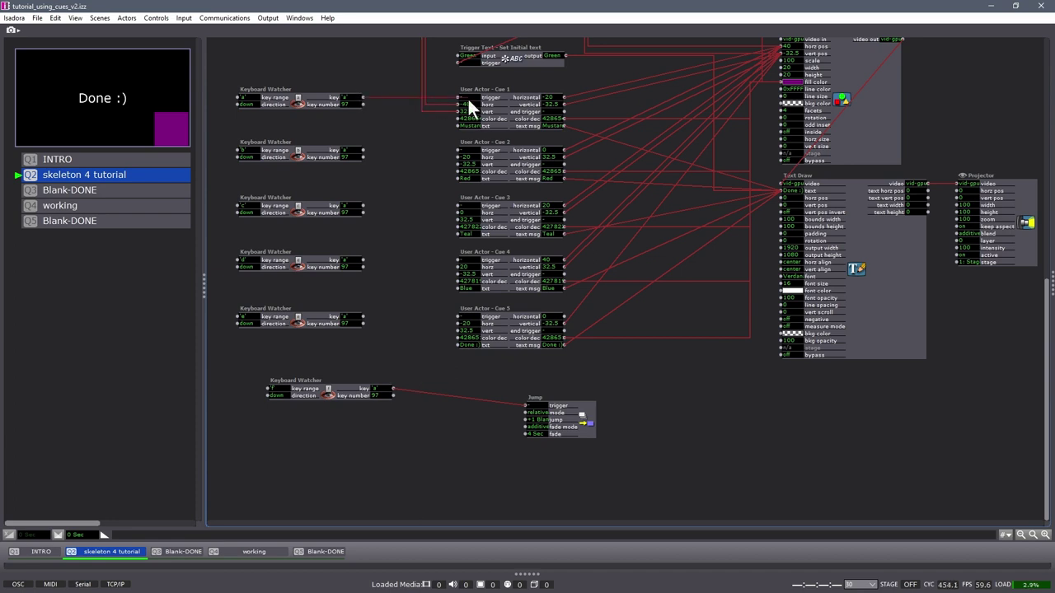
Connect watchers two through five to Cue 2–5 triggers and the last watcher to Jump.
drag(363, 150, 451, 150)
drag(363, 206, 457, 205)
drag(362, 260, 457, 260)
drag(363, 316, 457, 317)
drag(398, 382, 396, 388)
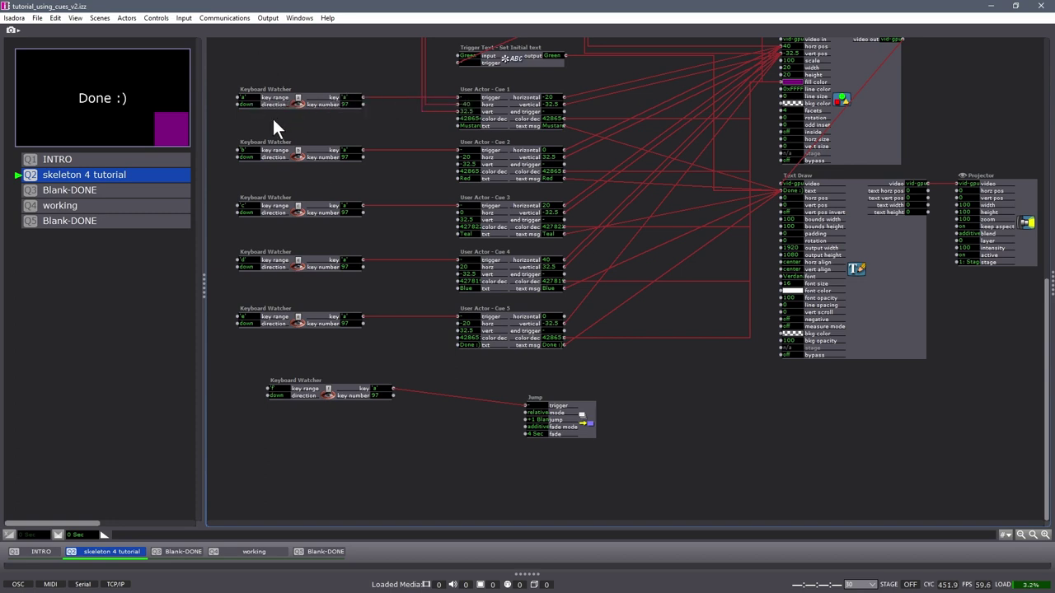
Test keys a–f to play Cues 1–5 and jump to Blank-DONE, then return to skeleton 4 tutorial.
key(a)
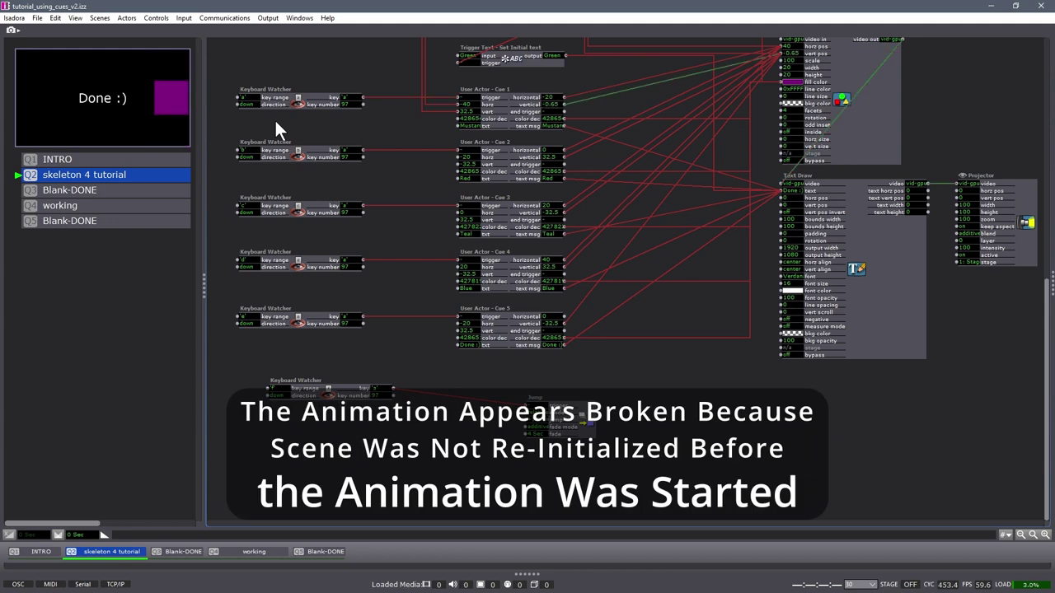
key(b)
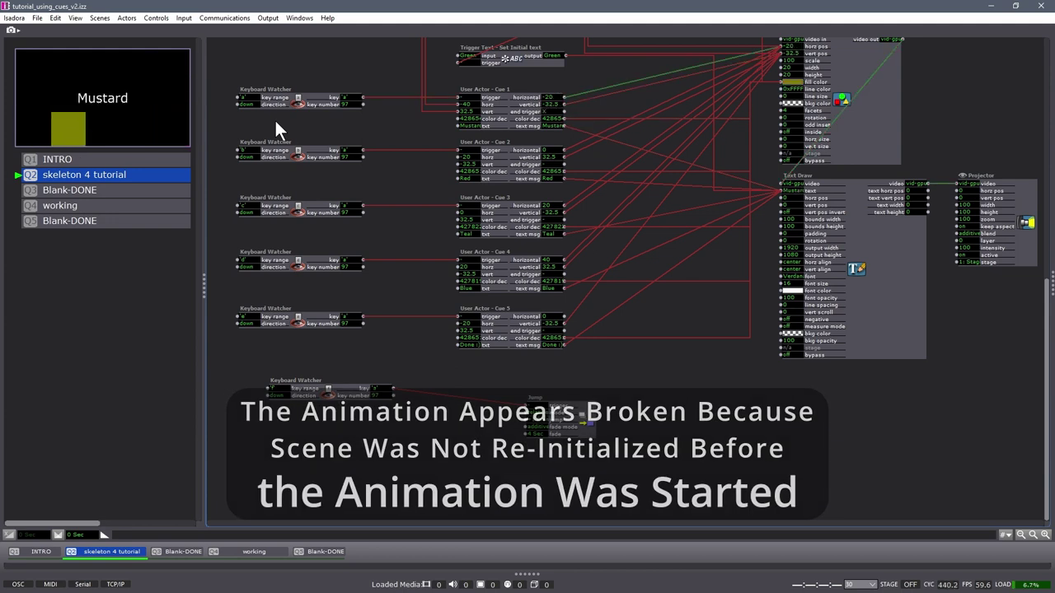
key(c)
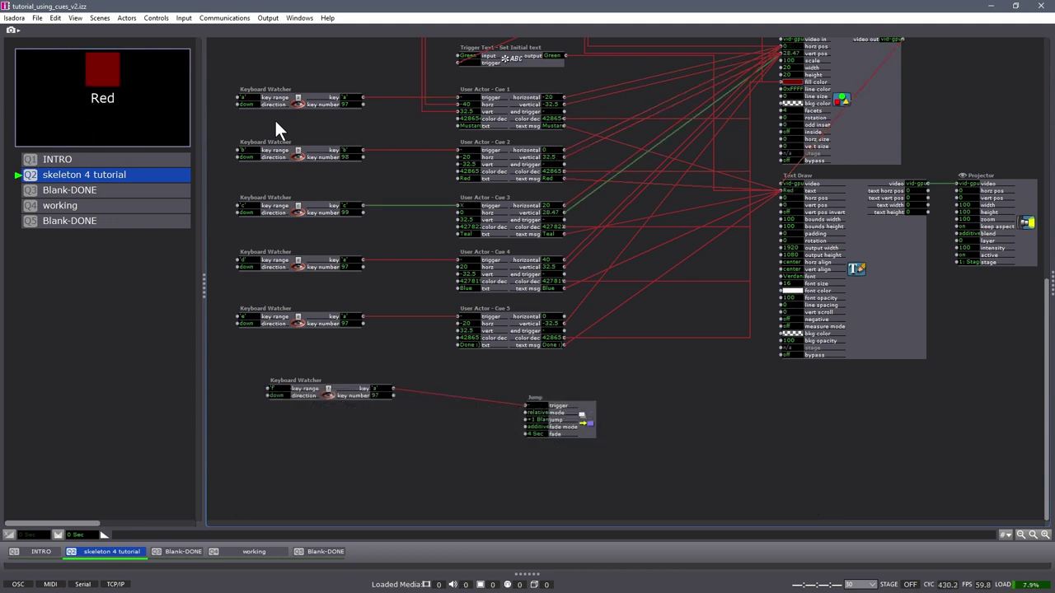
key(d)
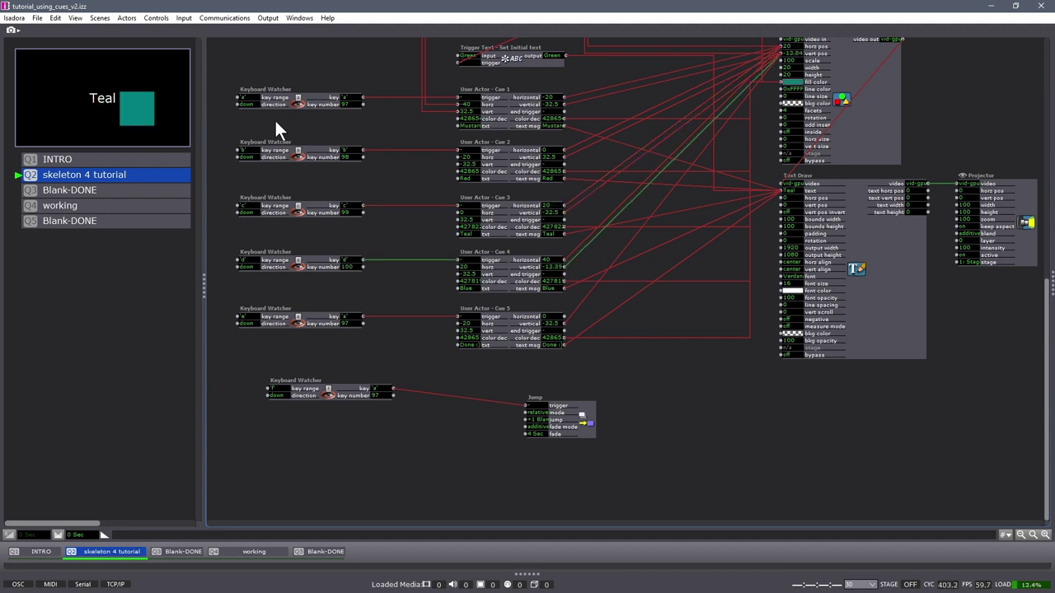
key(e)
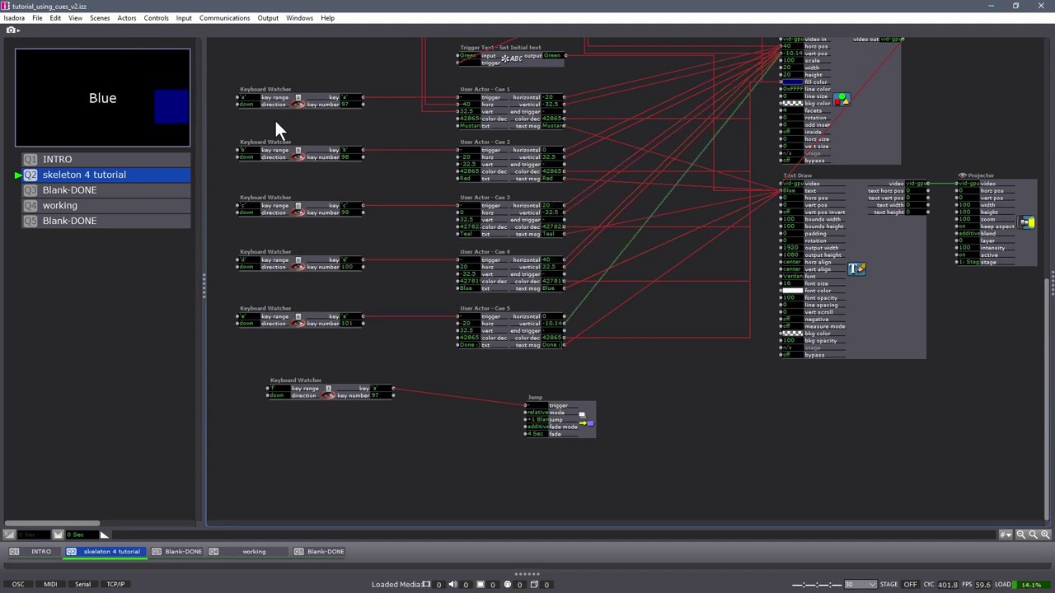
key(f)
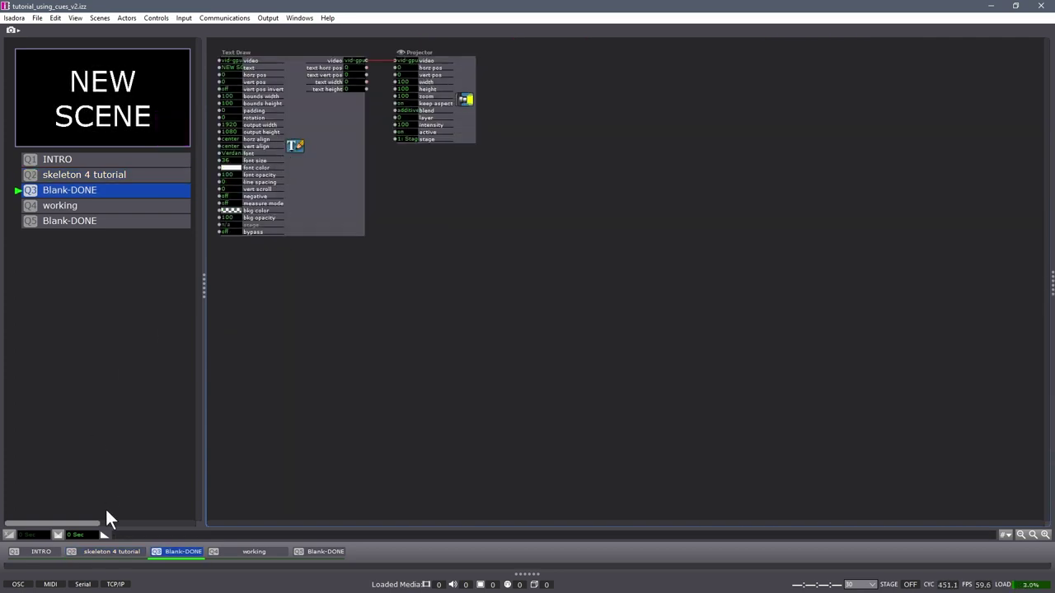
click(110, 550)
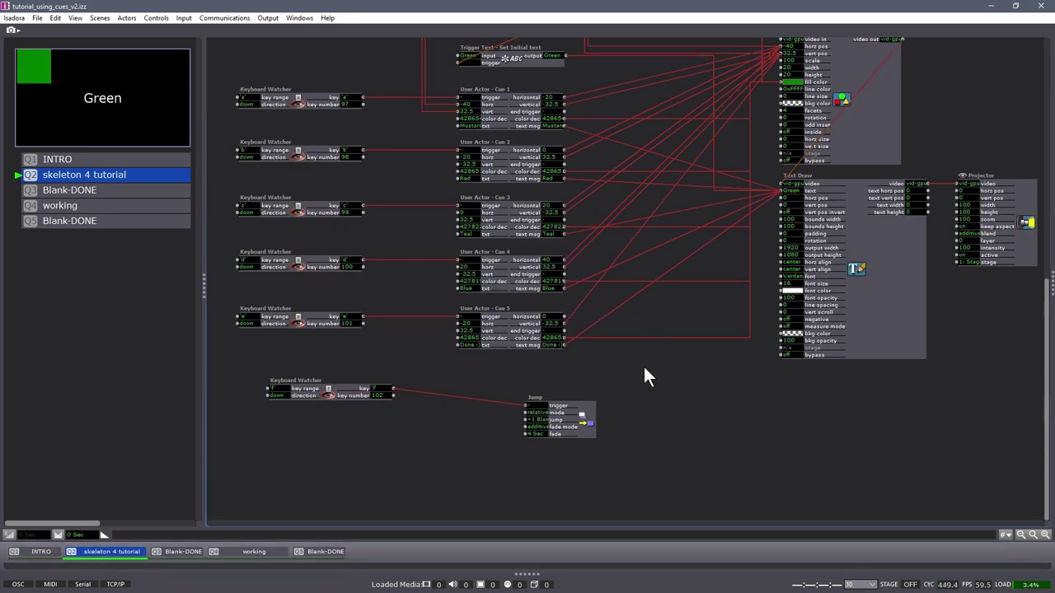
Set the skeleton 4 tutorial scene's keyboard go trigger Direction to Advance Cue Sheet.
click(126, 20)
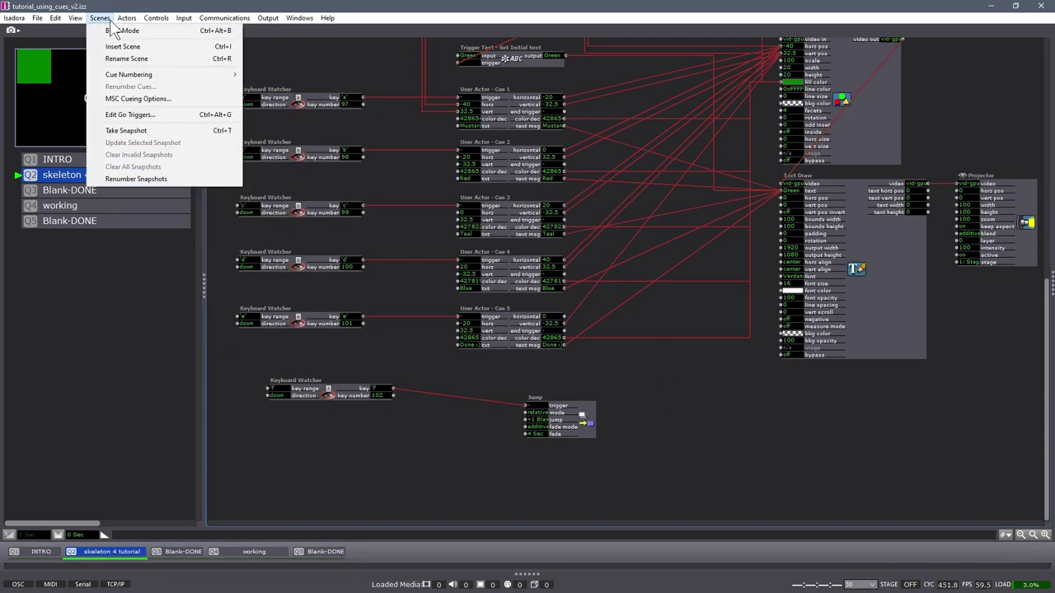
click(106, 114)
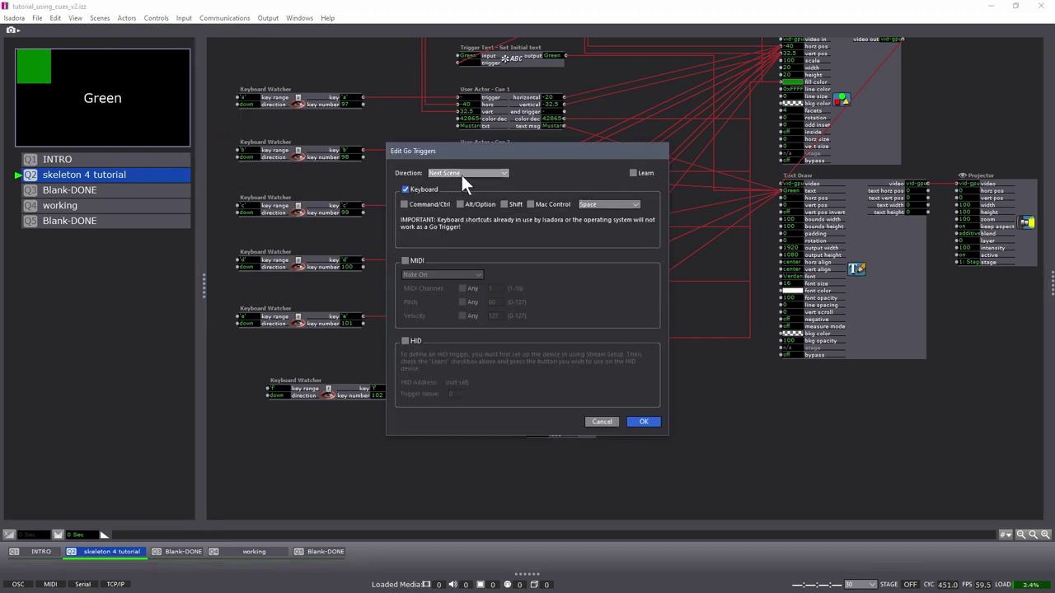
click(463, 174)
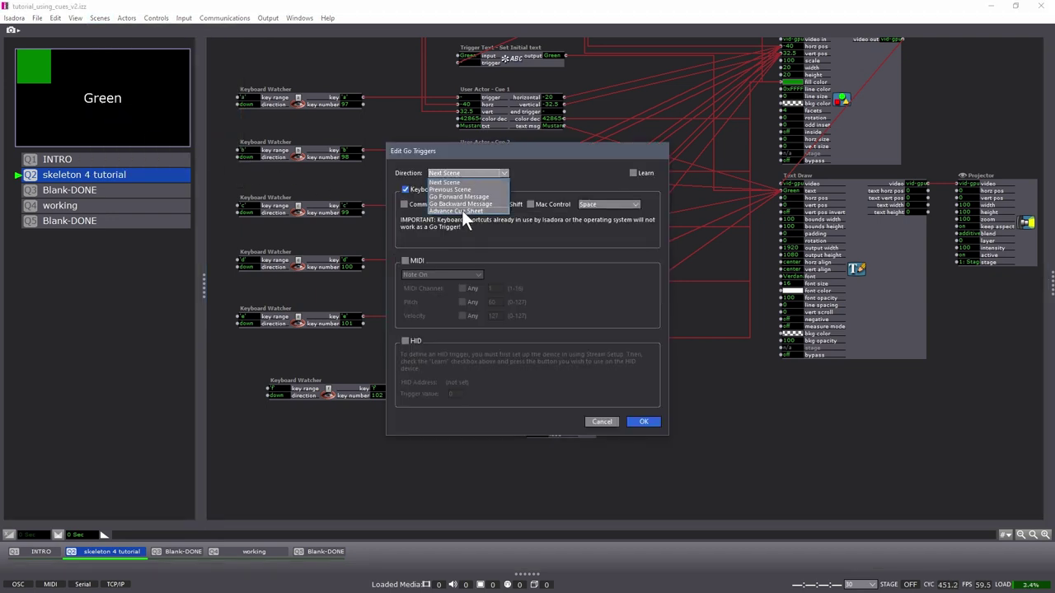
click(487, 211)
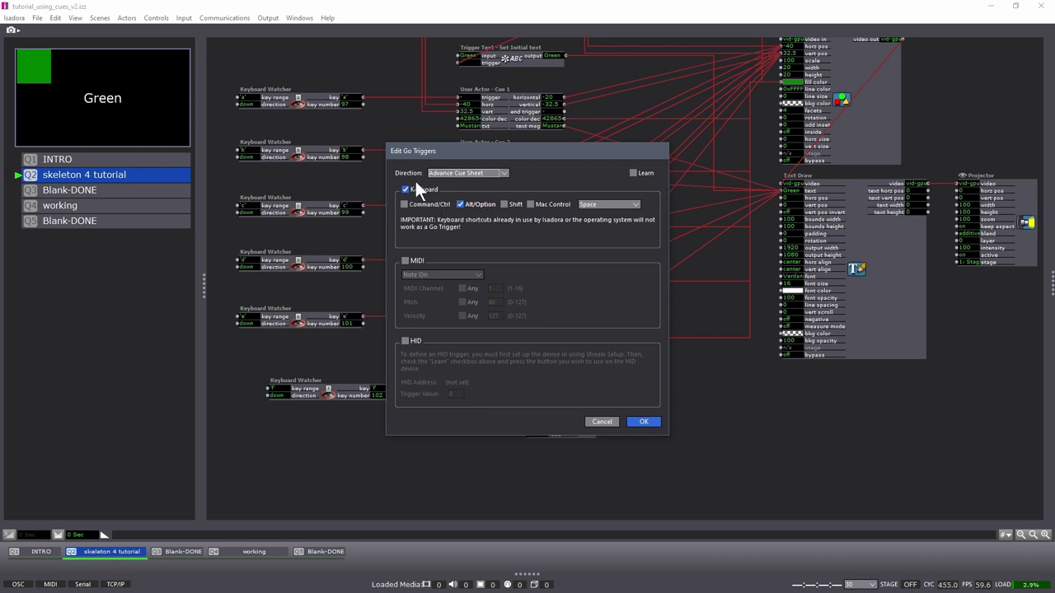
click(642, 422)
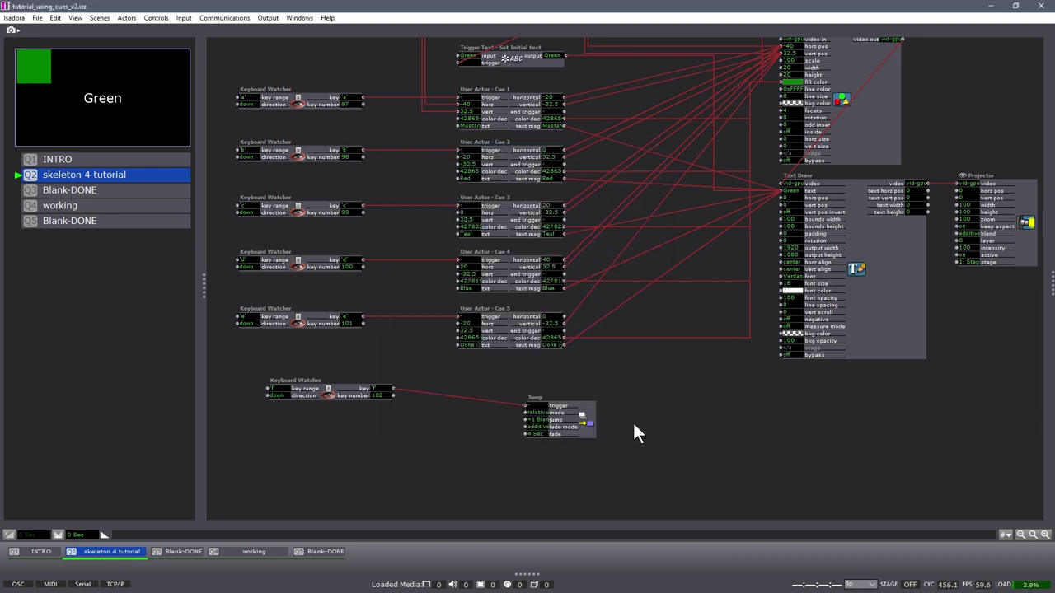
Bring up the cue list editor and move it aside.
click(299, 19)
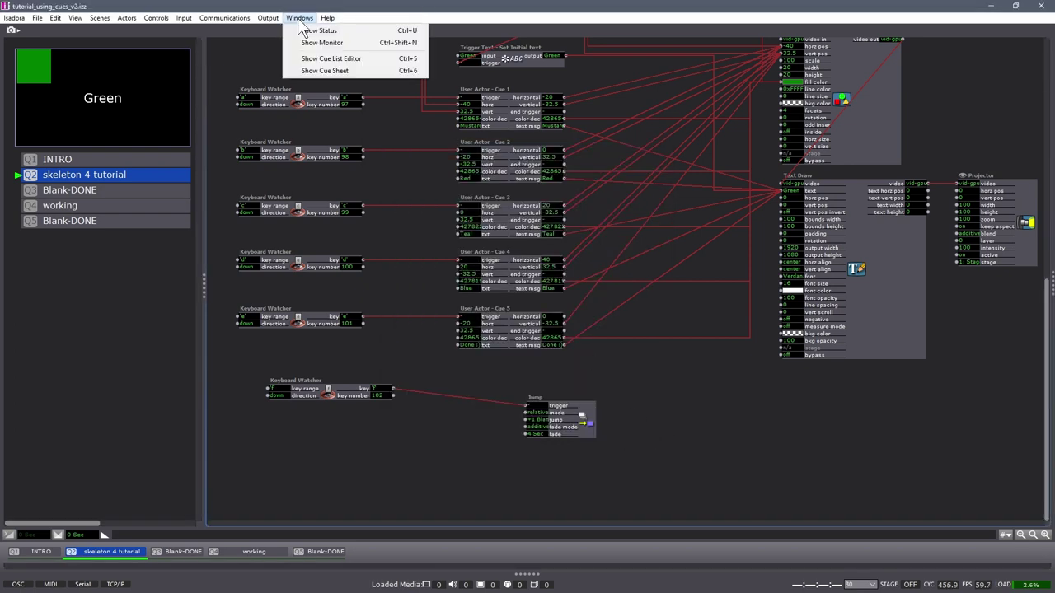
click(330, 58)
mouse_move(806, 33)
mouse_down()
mouse_move(784, 33)
mouse_move(836, 35)
mouse_move(794, 32)
mouse_up()
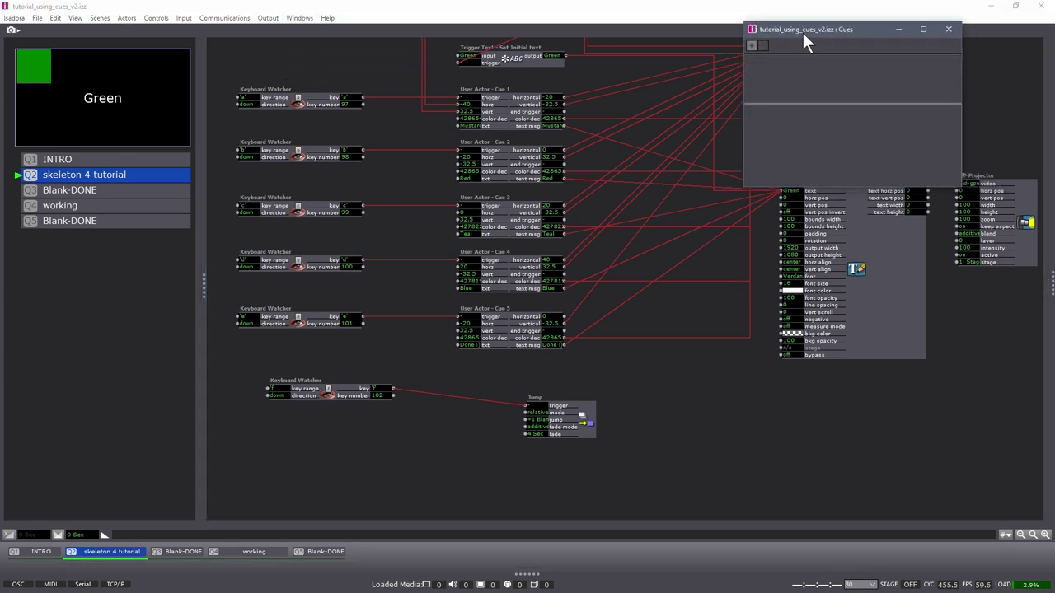
Add a first cue to the cue list and name it Start.
click(751, 45)
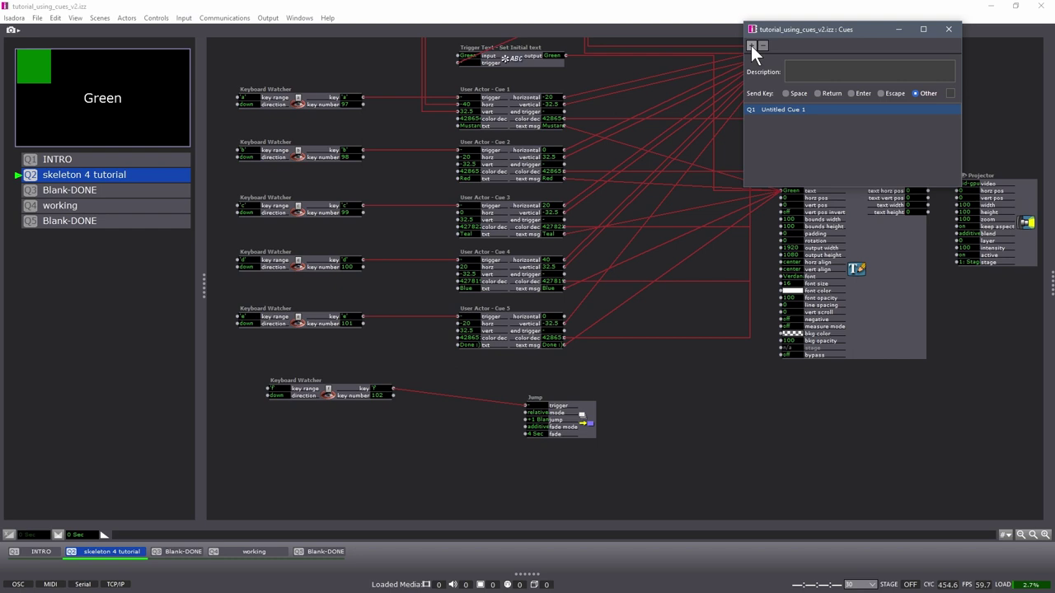
double_click(776, 104)
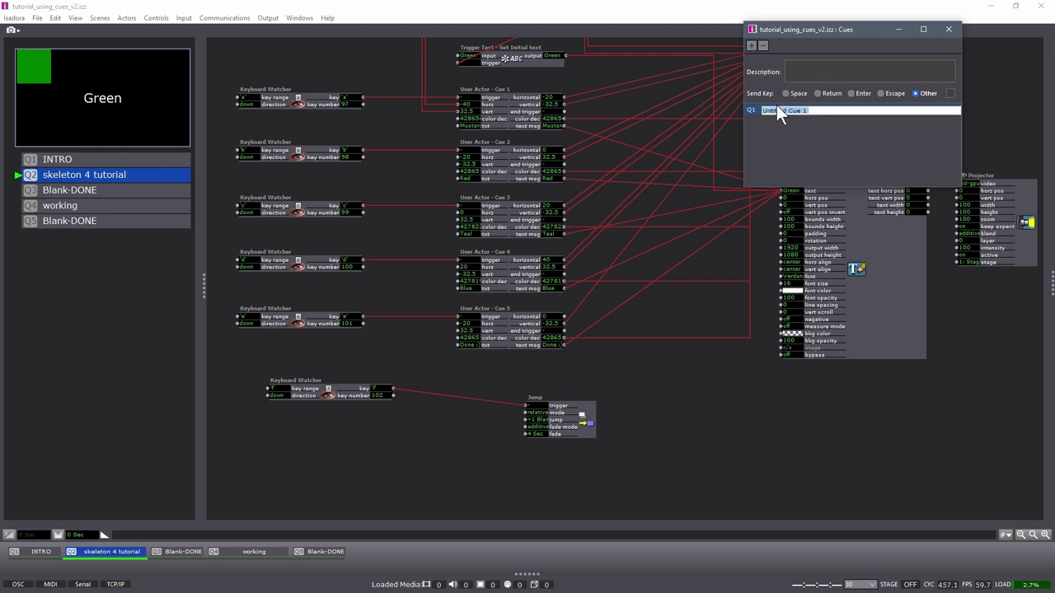
text(Start)
click(822, 72)
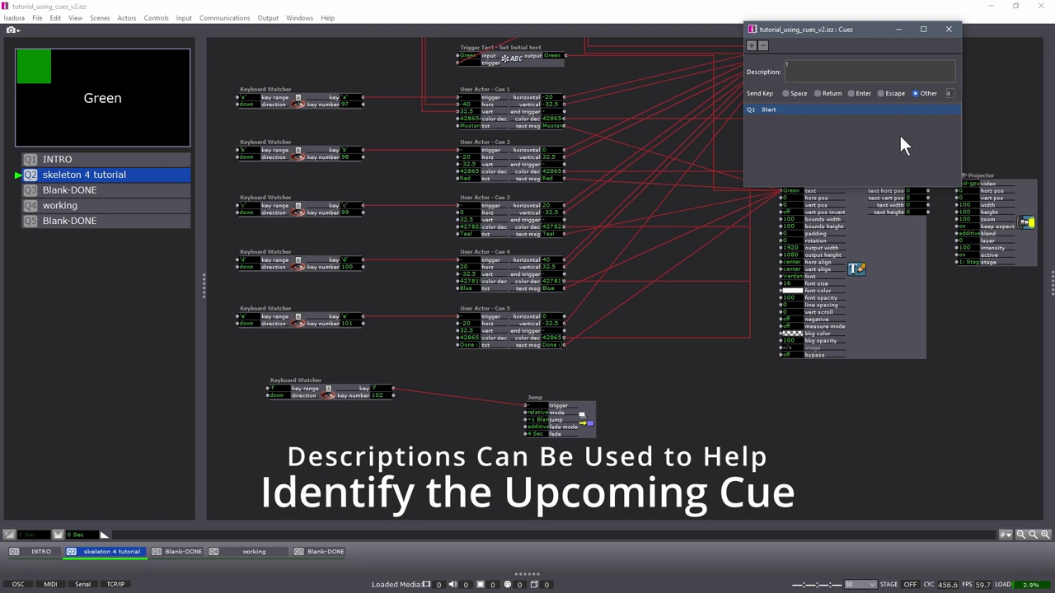
Add a cue named cue 2 after Start that sends the key b.
click(773, 111)
click(752, 45)
double_click(771, 120)
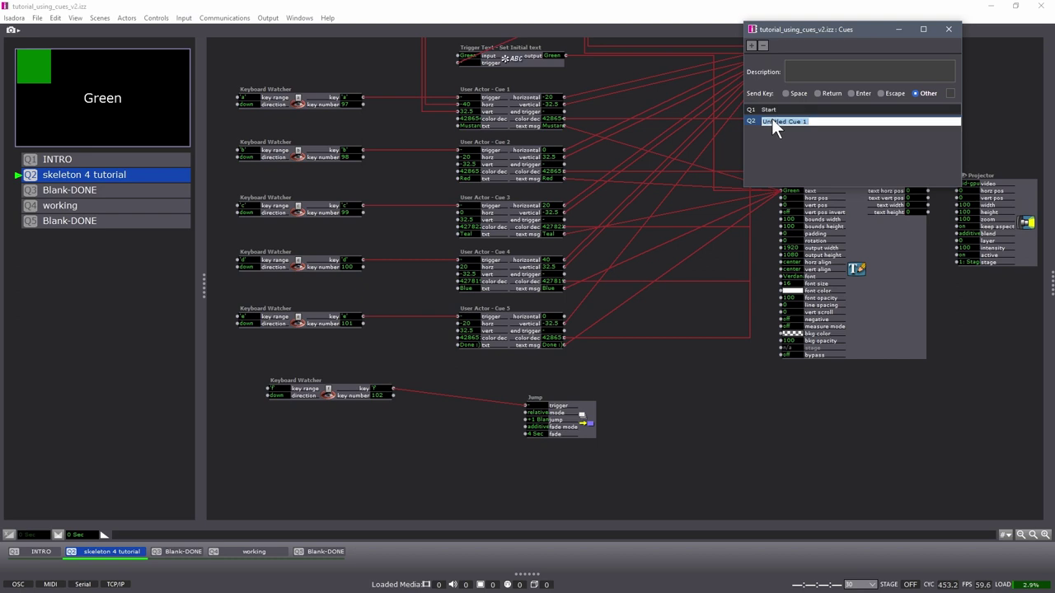
text(cue 2)
key(Return)
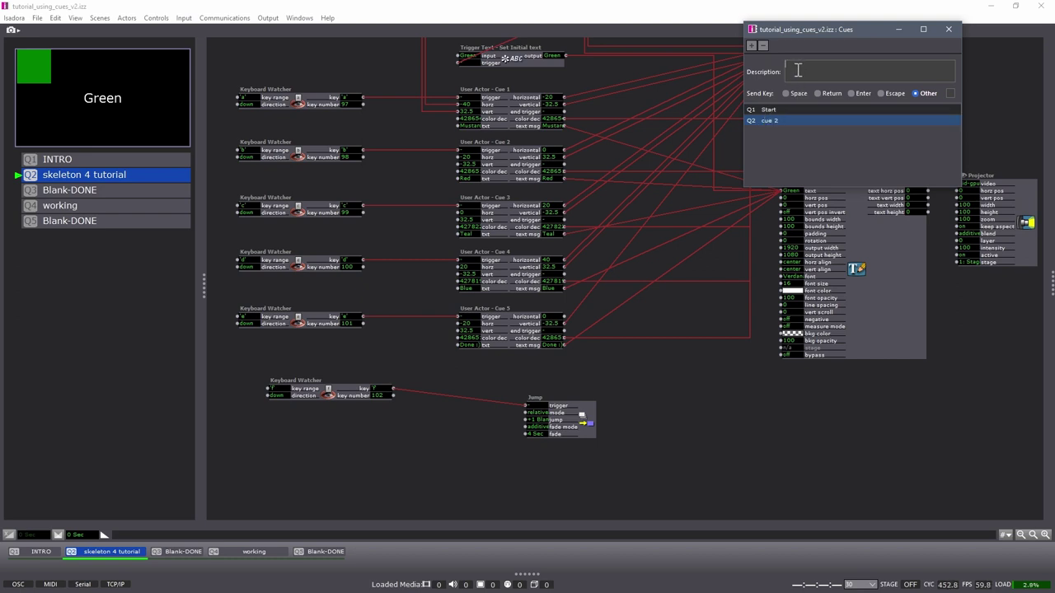
click(950, 93)
text(b)
Add cues named cue 3 and cue 4, with cue 4 sending the key d.
click(753, 46)
double_click(773, 133)
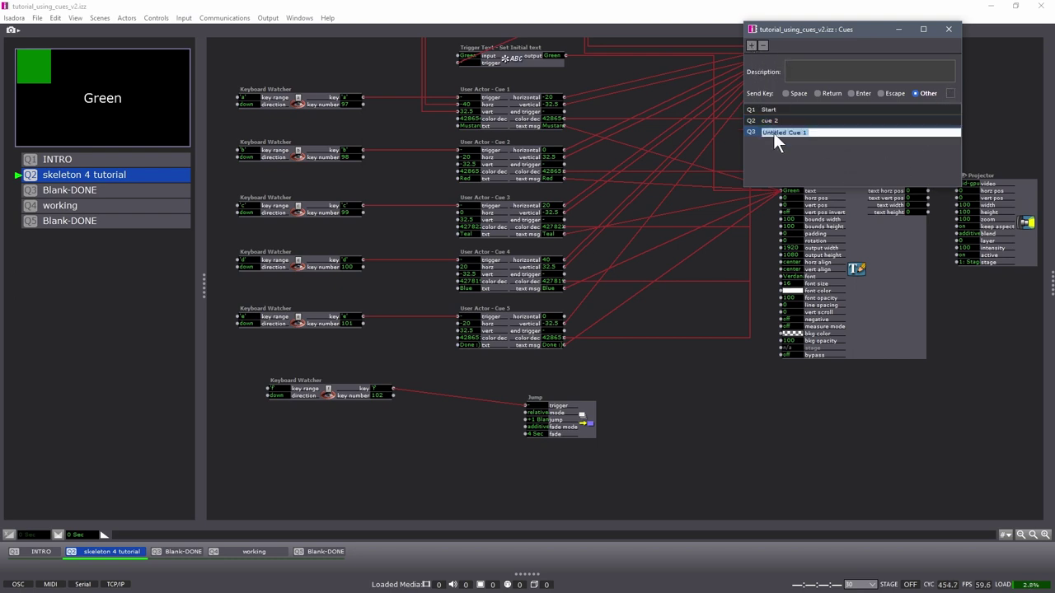
text(cue 3)
click(808, 148)
click(799, 132)
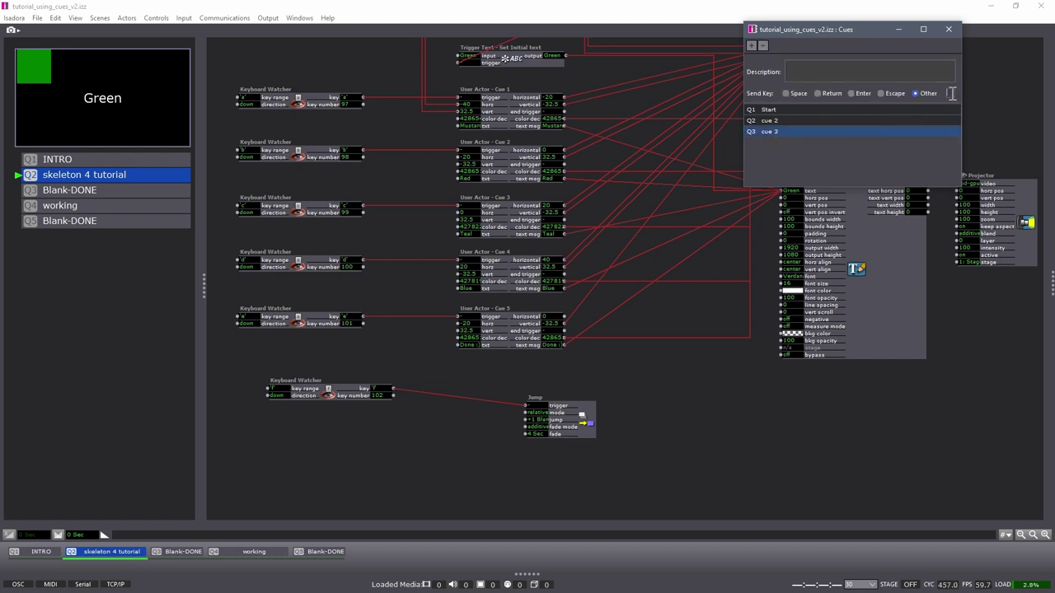
click(750, 46)
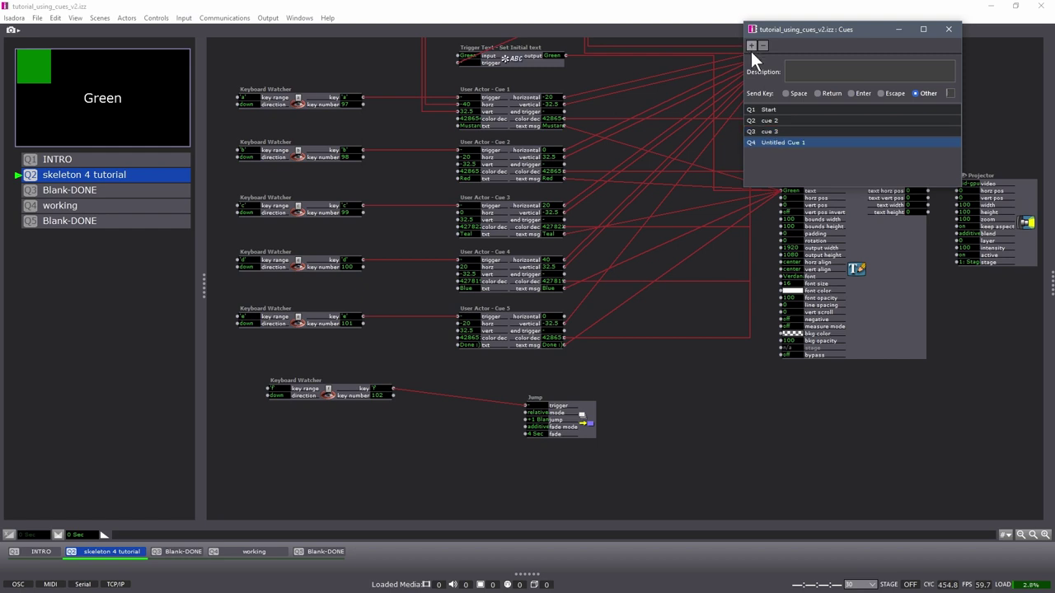
double_click(763, 142)
text(cue)
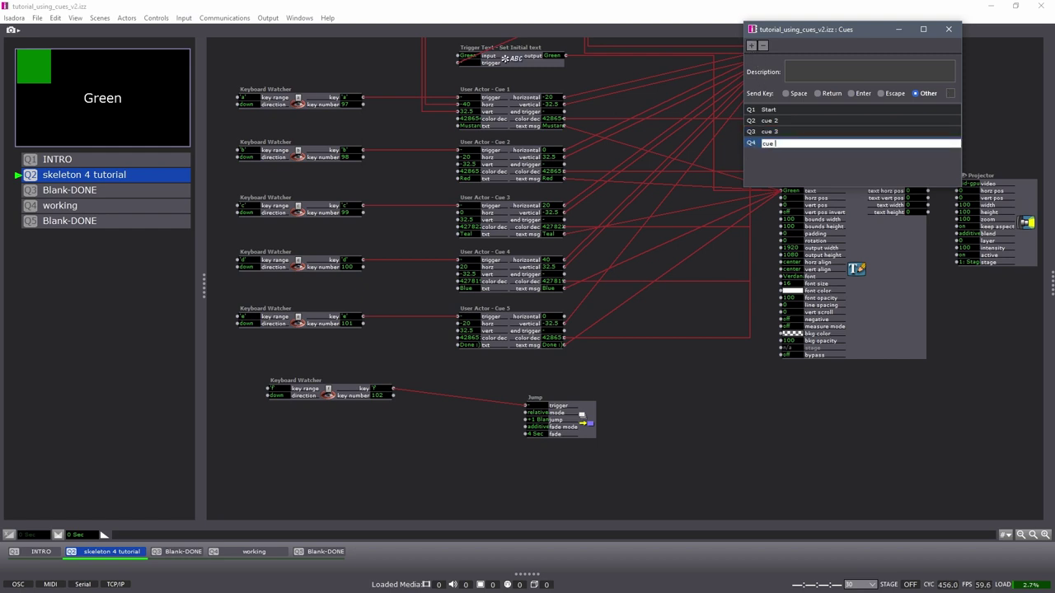
text( 4)
click(950, 93)
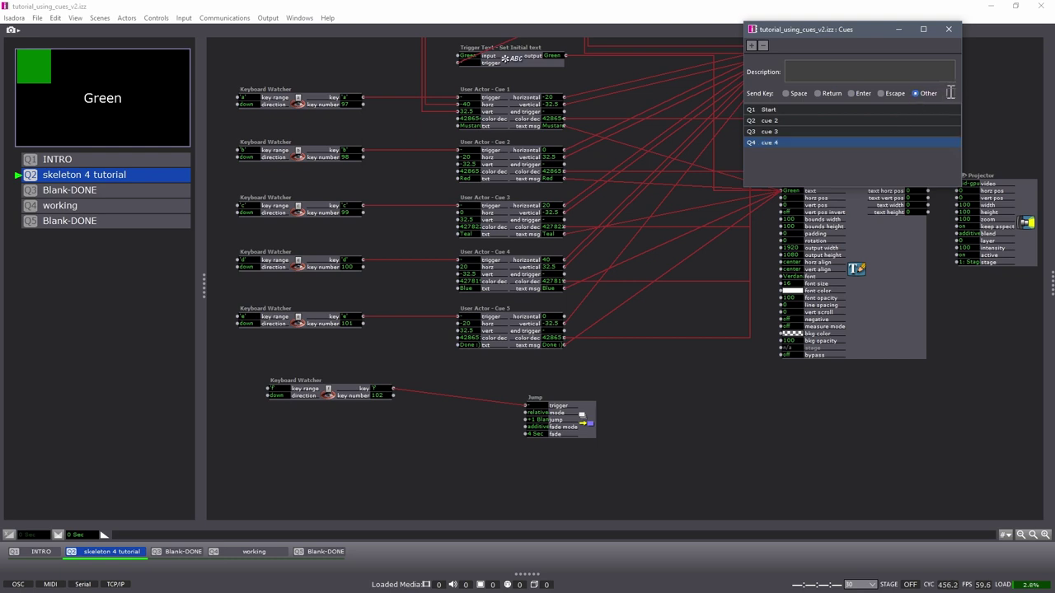
text(d)
Add cue 5 and a sixth cue named leave.
click(751, 47)
double_click(767, 154)
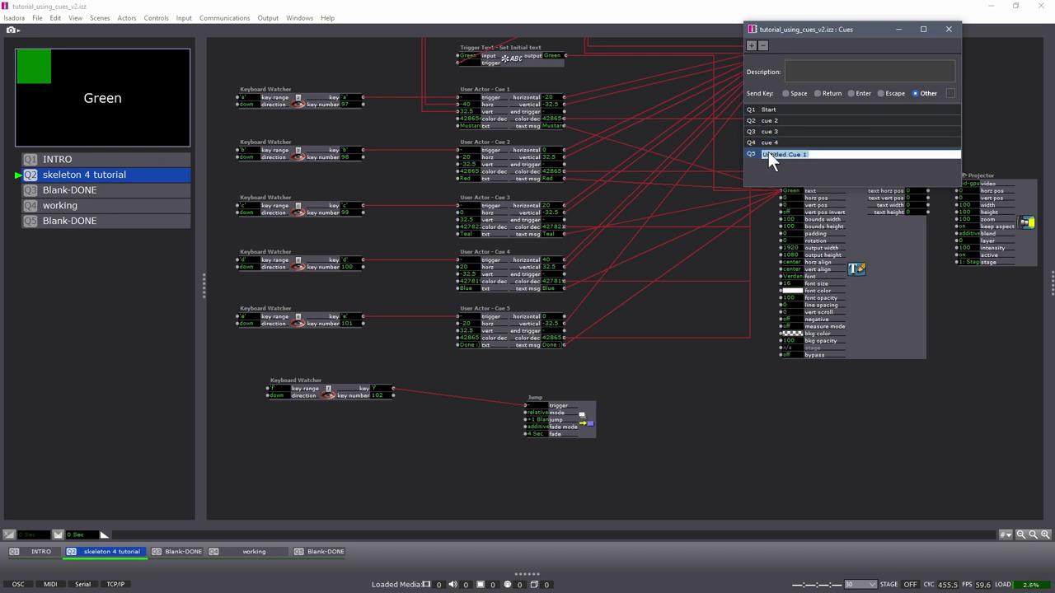
text(cue 5)
click(950, 93)
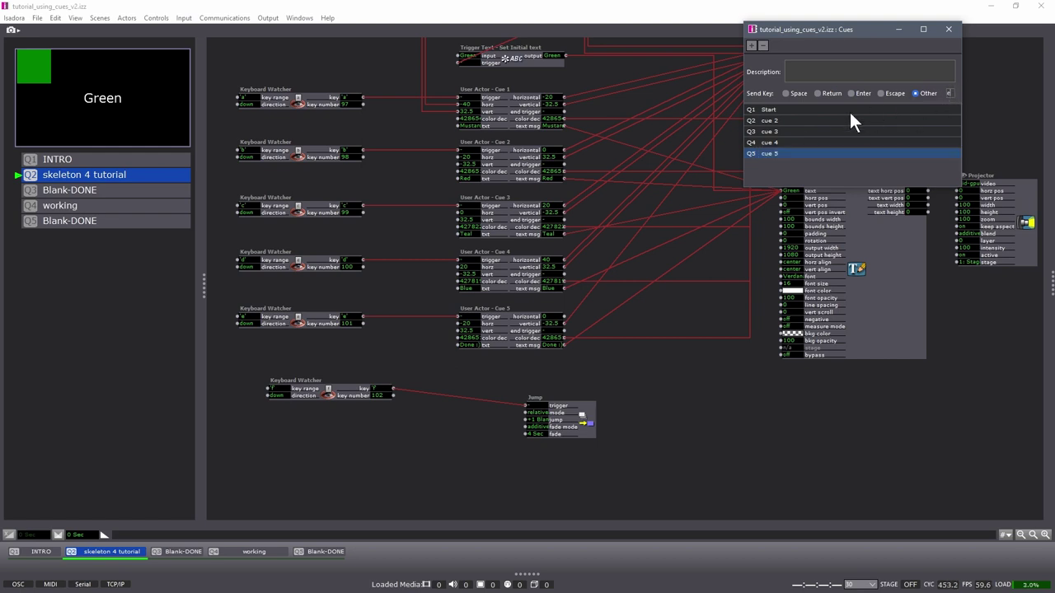
click(752, 47)
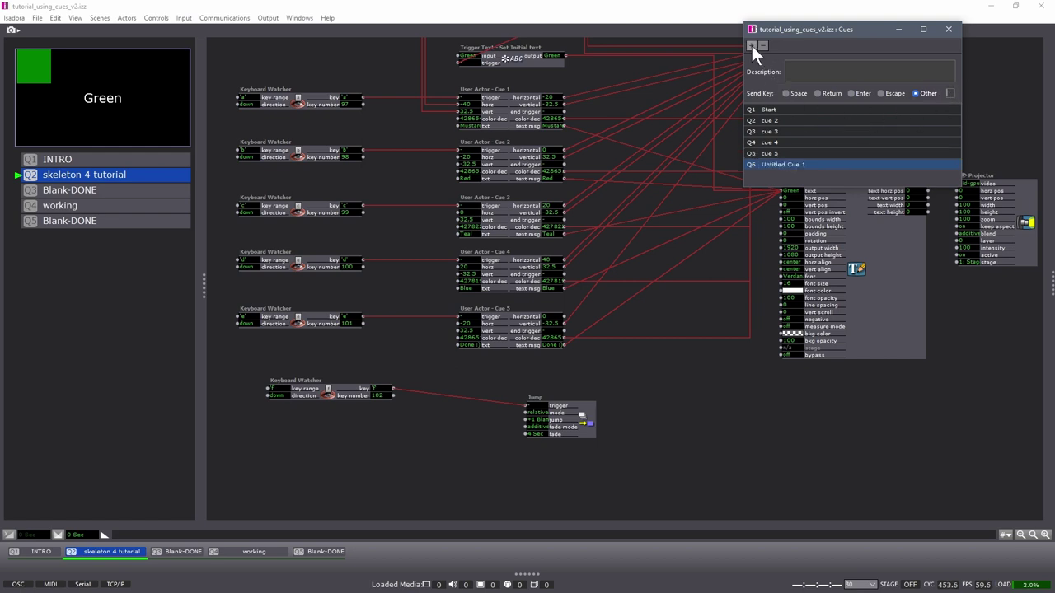
double_click(767, 165)
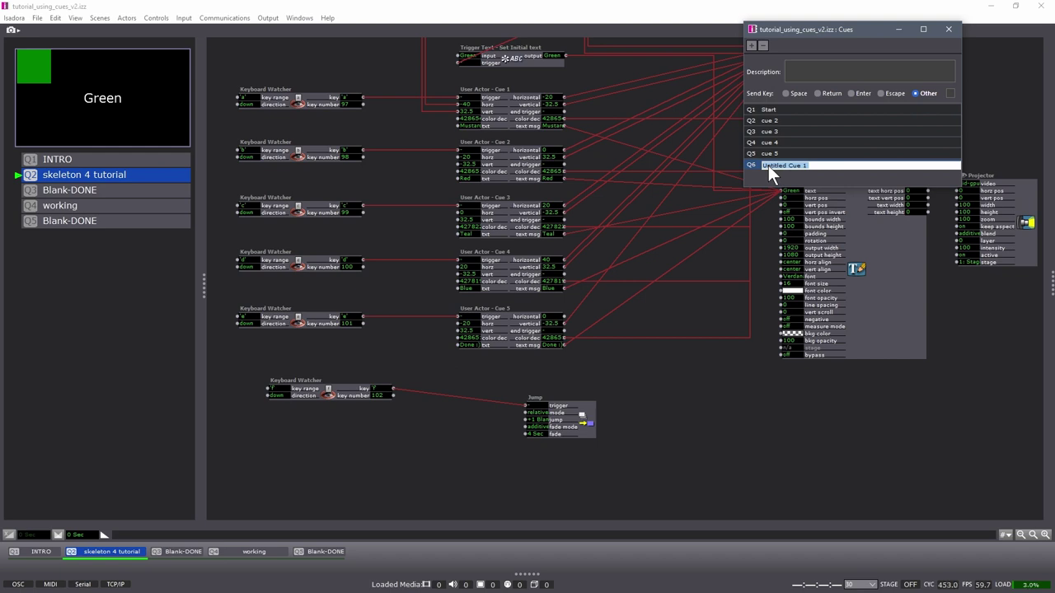
text(leave)
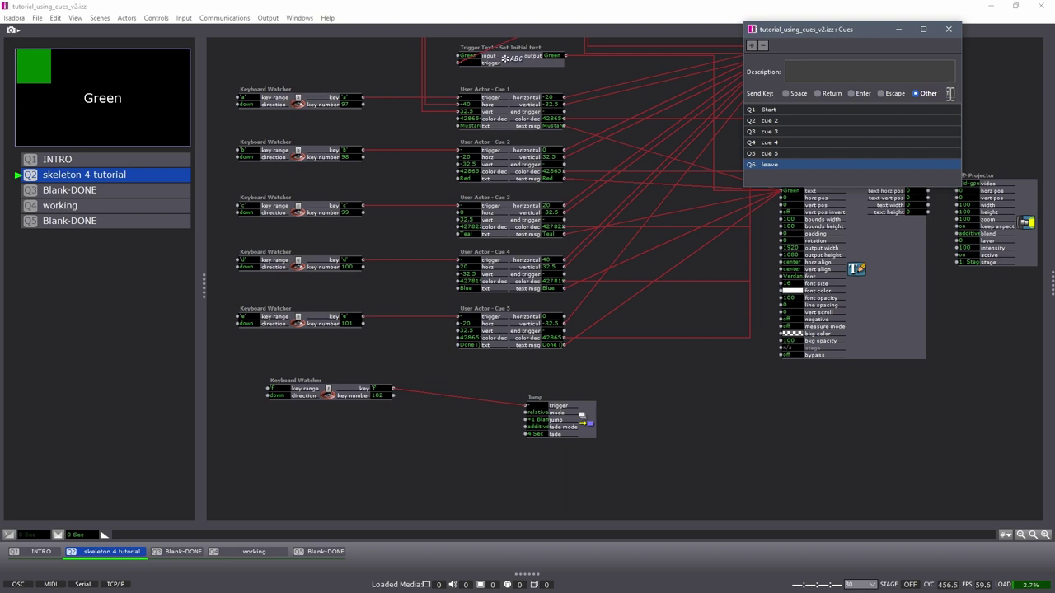
Review the first three cues and give cue 4 the description 4.
click(771, 109)
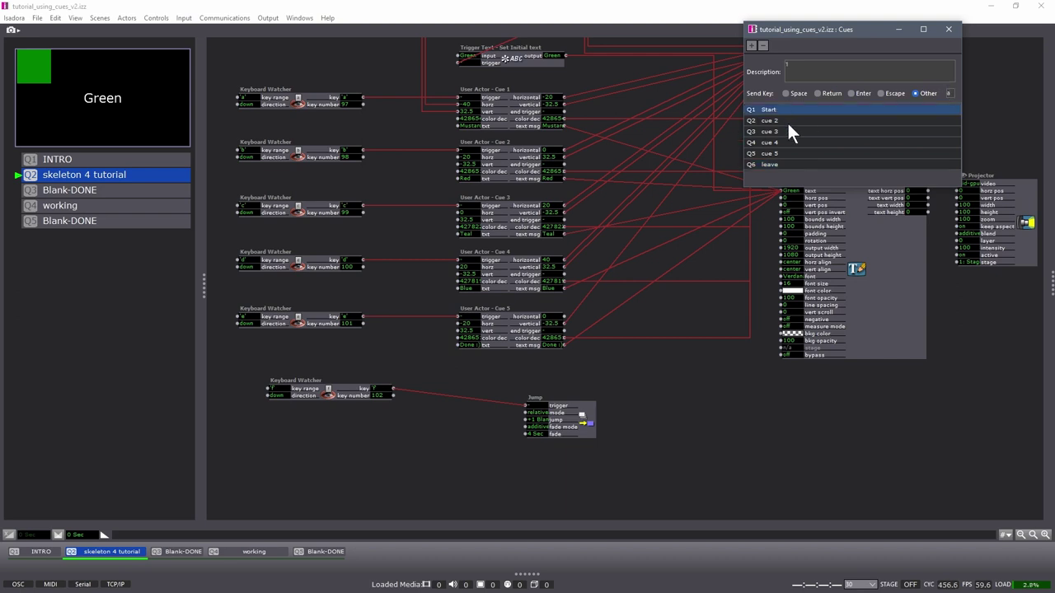
click(782, 121)
click(782, 131)
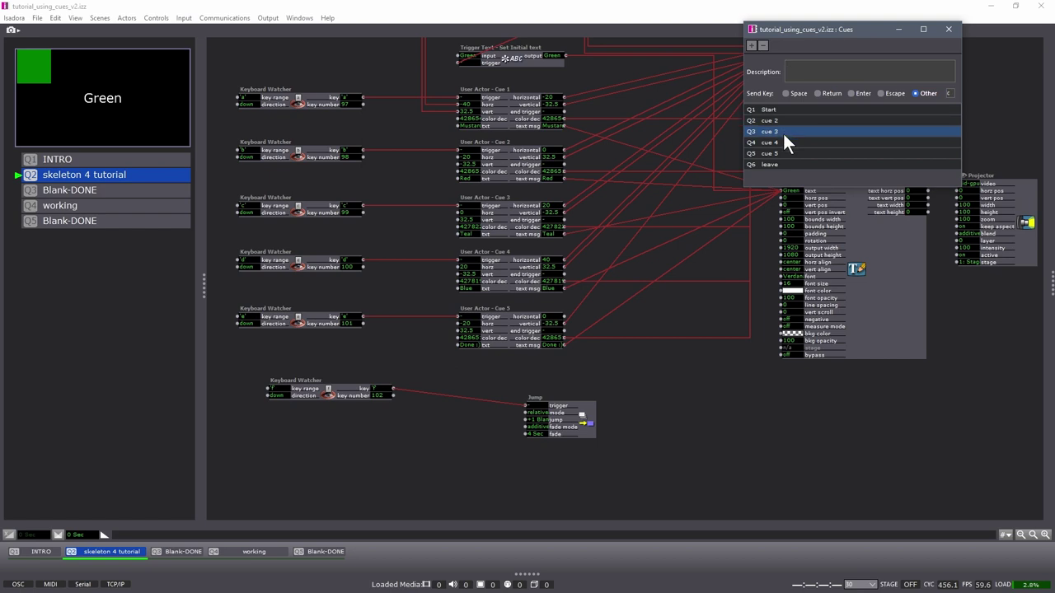
click(801, 70)
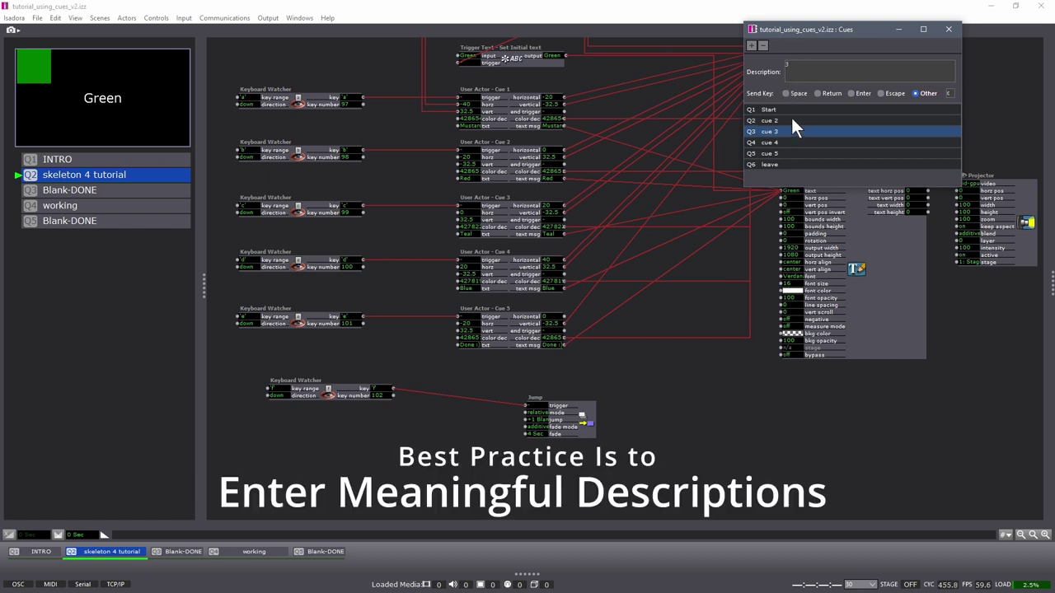
click(785, 143)
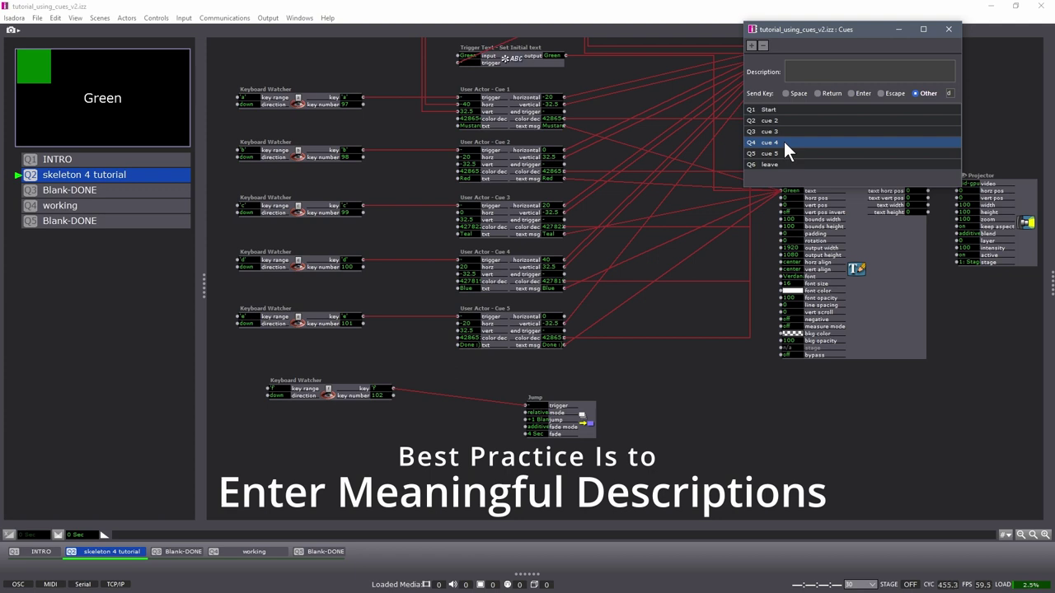
click(791, 75)
text(4)
Give the leave cue the description exit.
click(788, 153)
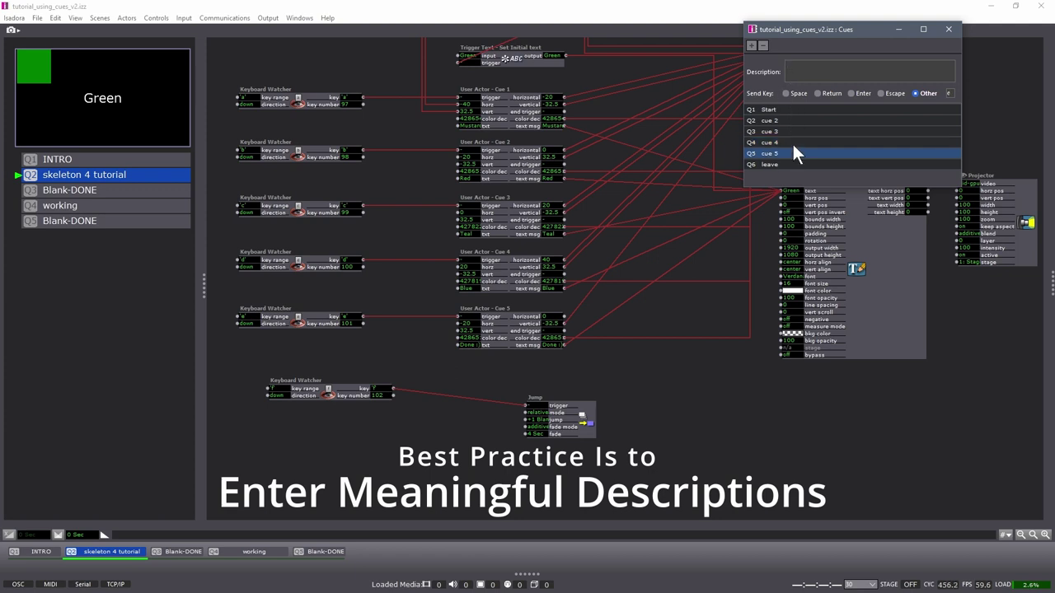
click(793, 164)
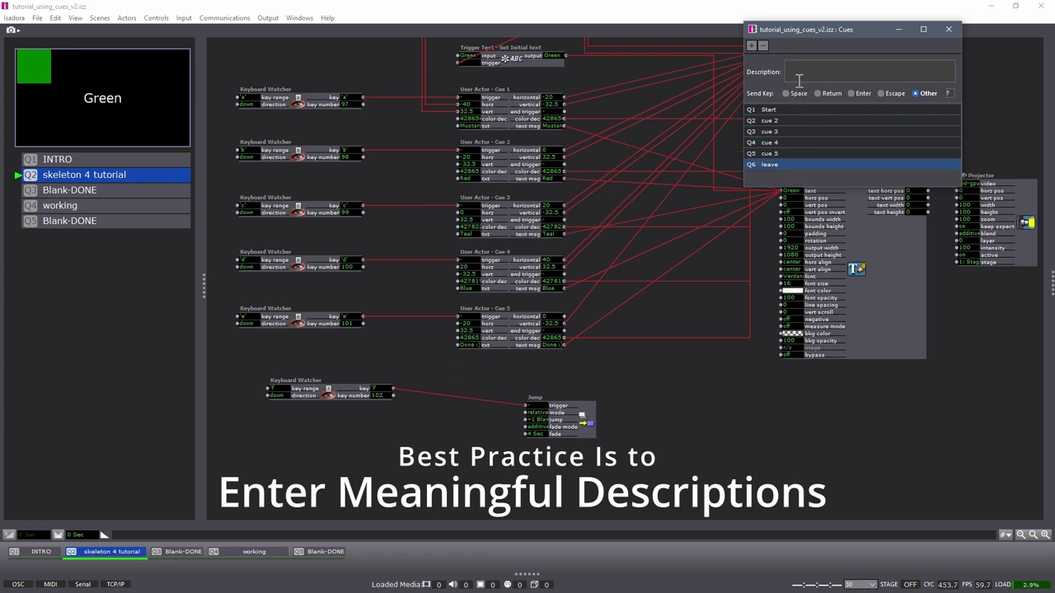
click(792, 71)
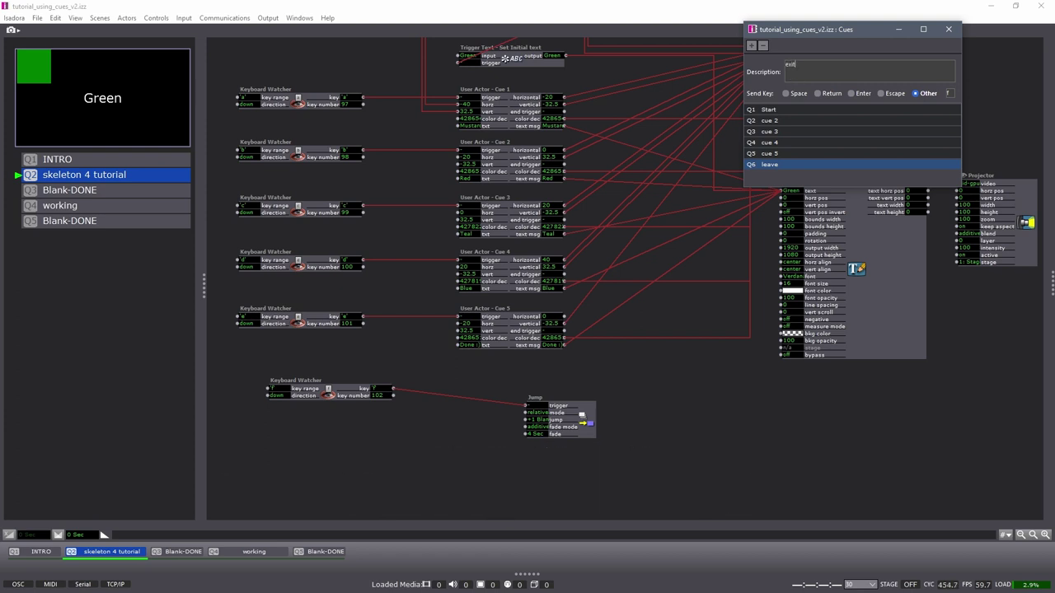
text(exit)
Step through the cues from Start down to cue 5 to check them.
click(807, 105)
click(806, 118)
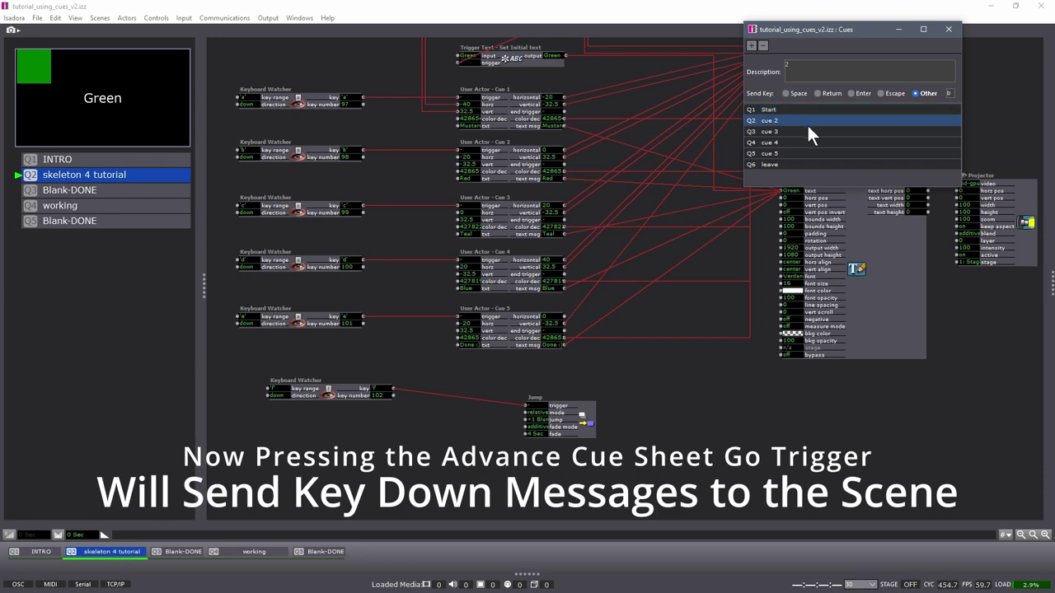
click(807, 131)
click(804, 142)
click(801, 154)
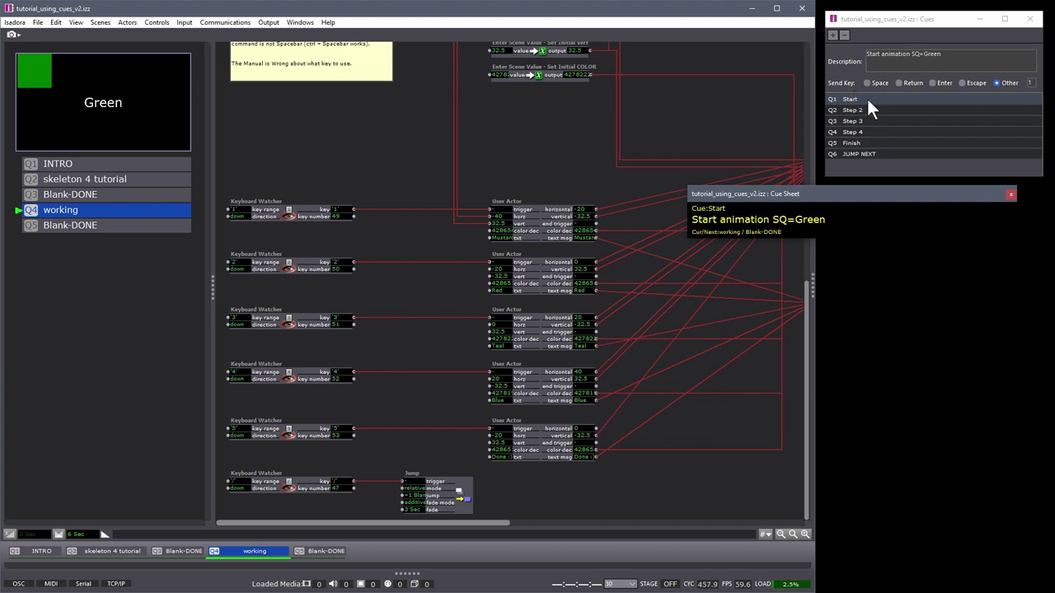
Activate the cue list, then focus the Cue Sheet showing the Start cue.
click(875, 63)
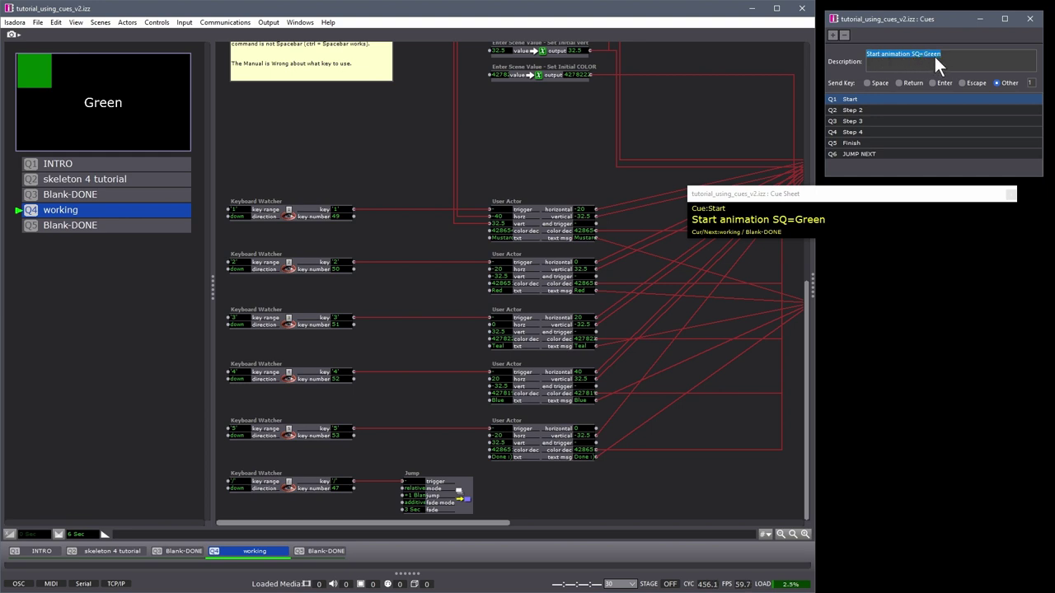
click(696, 195)
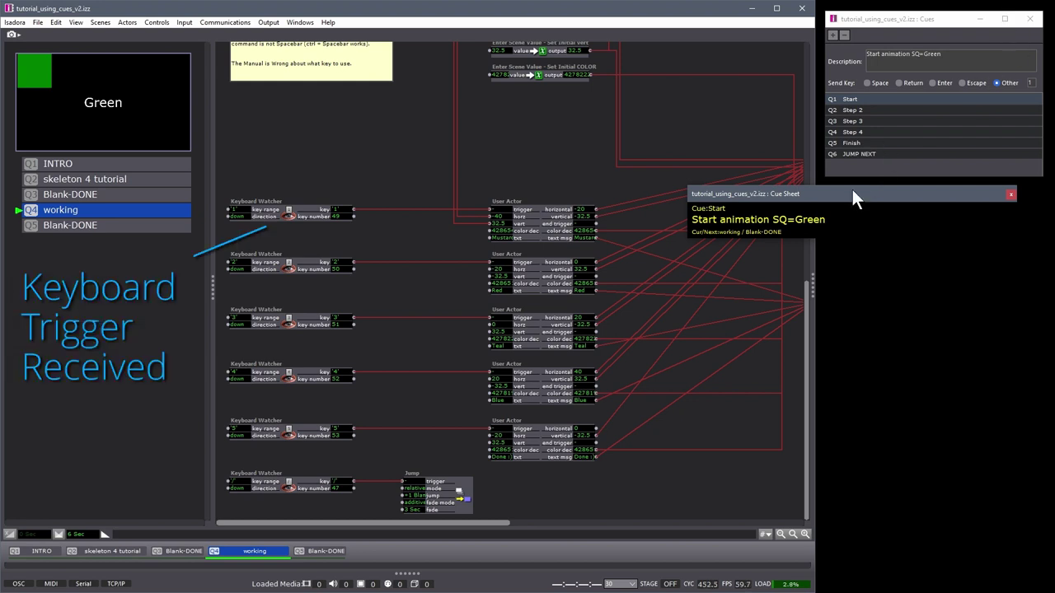
Fire Step 2, Step 3, Step 4, Finish and JUMP NEXT with Ctrl+Space, turning the square Mustard, Red, Teal, then Blue.
key(ctrl+space)
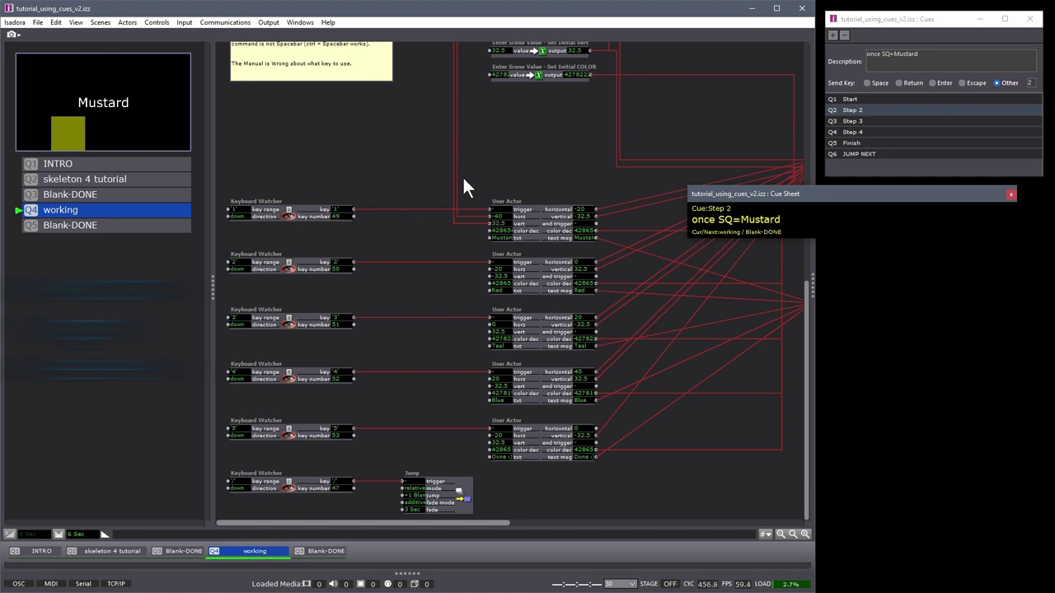
key(ctrl+space)
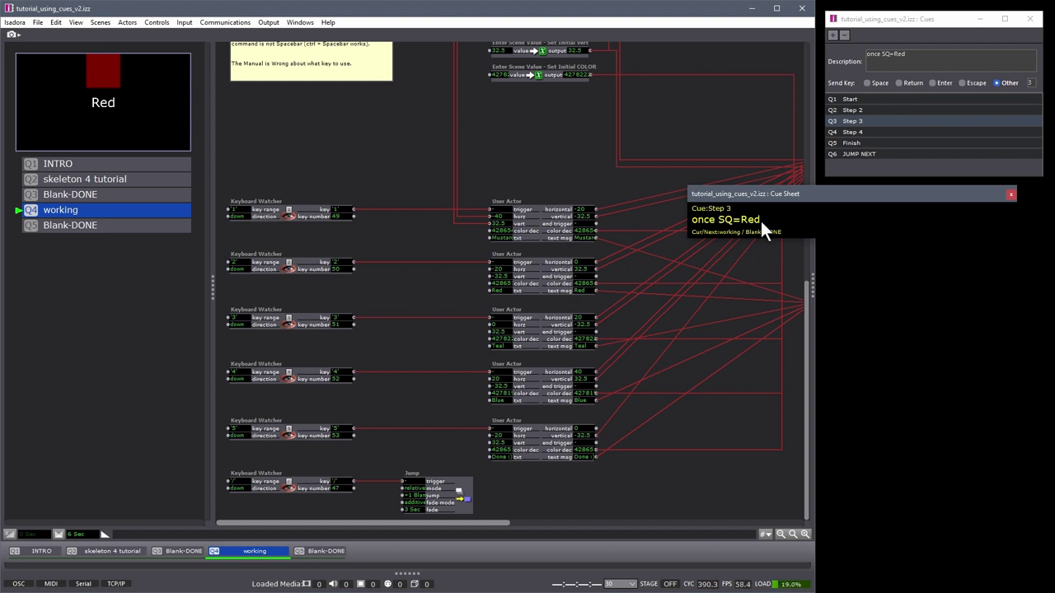
key(ctrl+space)
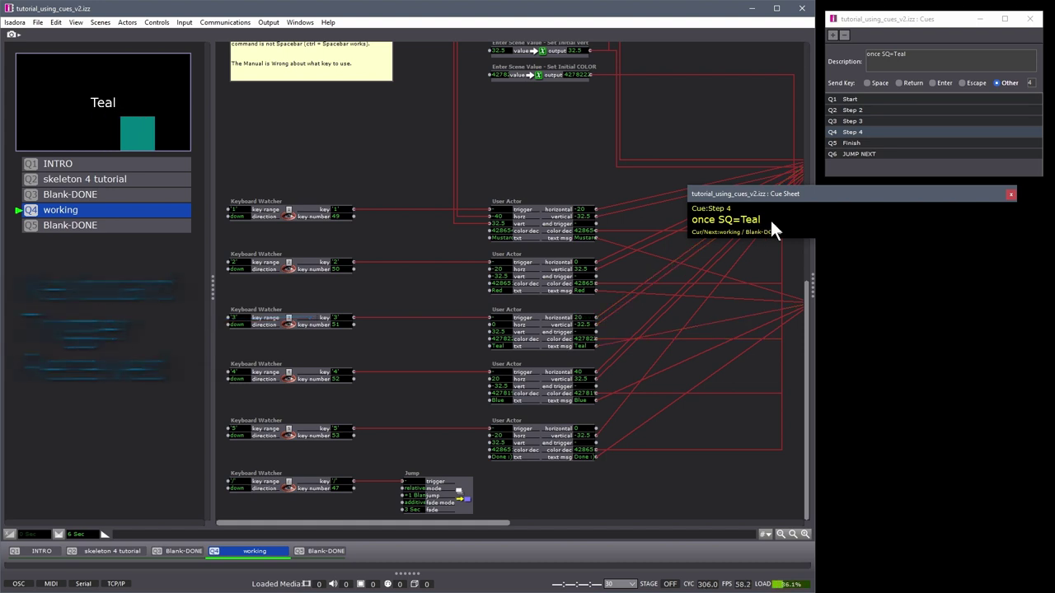
key(ctrl+space)
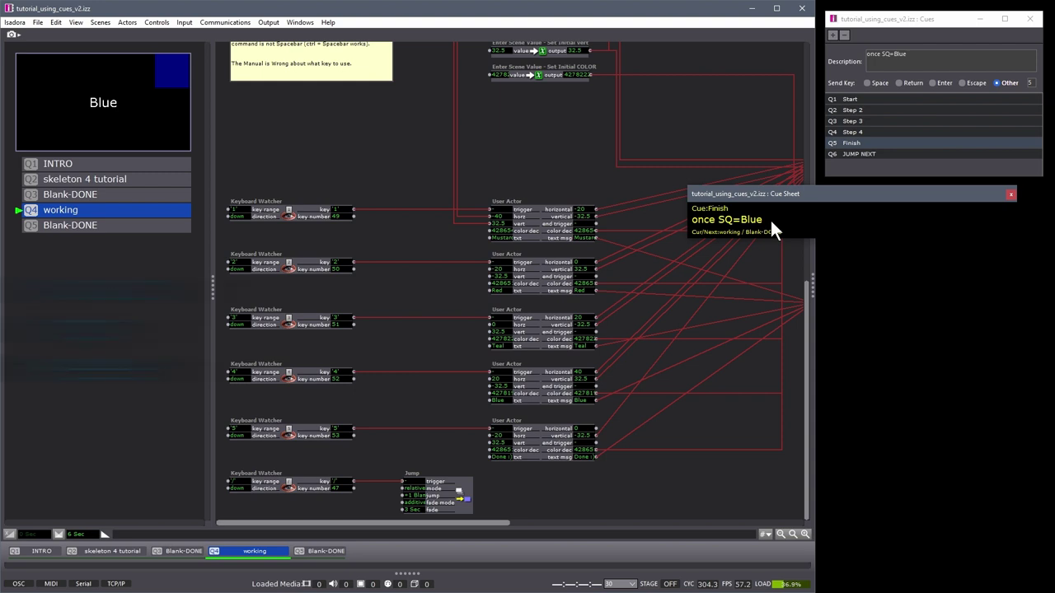
key(ctrl+space)
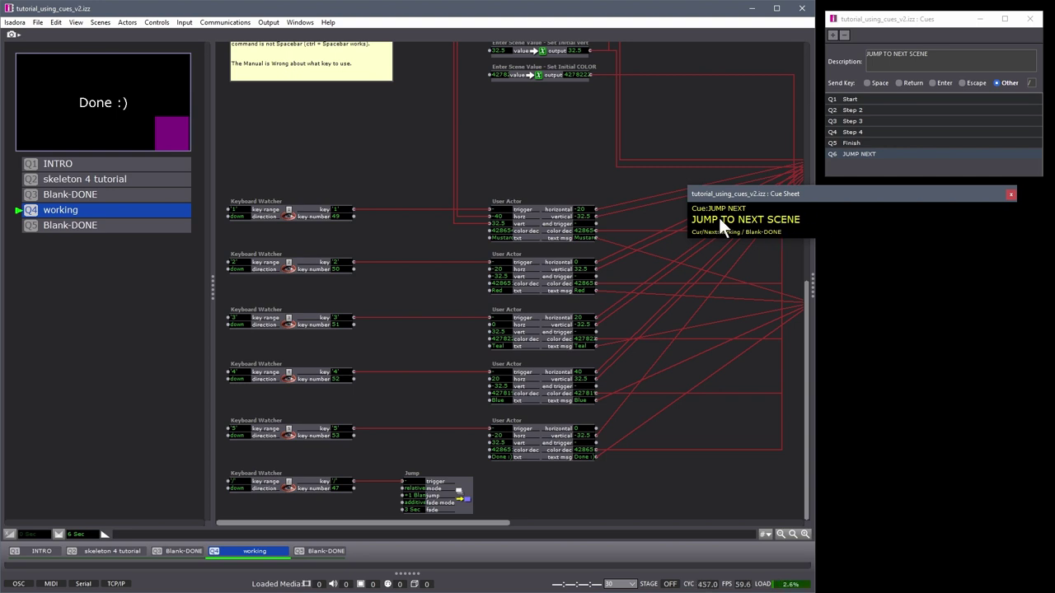
Fire the JUMP NEXT cue to crossfade into the Blank-DONE scene showing NEW SCENE.
key(ctrl+space)
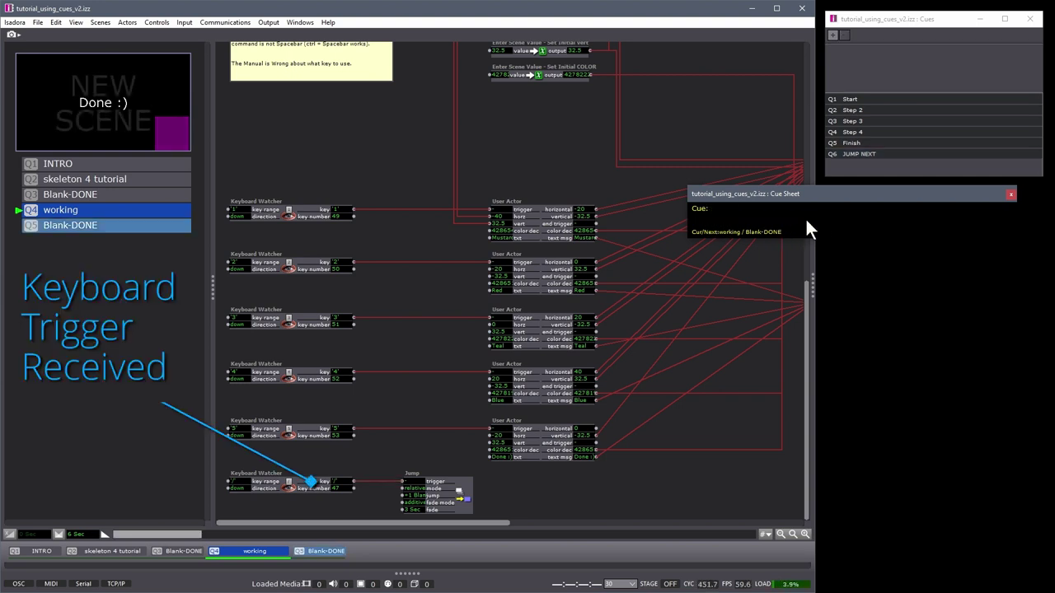